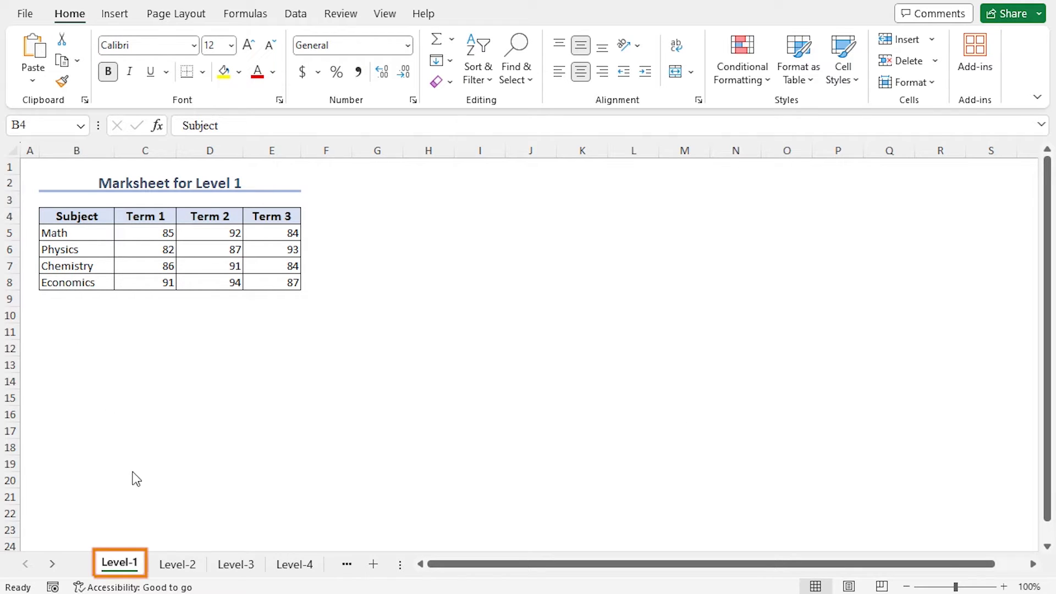
Review the Level-2, Level-3 and Level-4 marksheets.
click(177, 564)
click(248, 565)
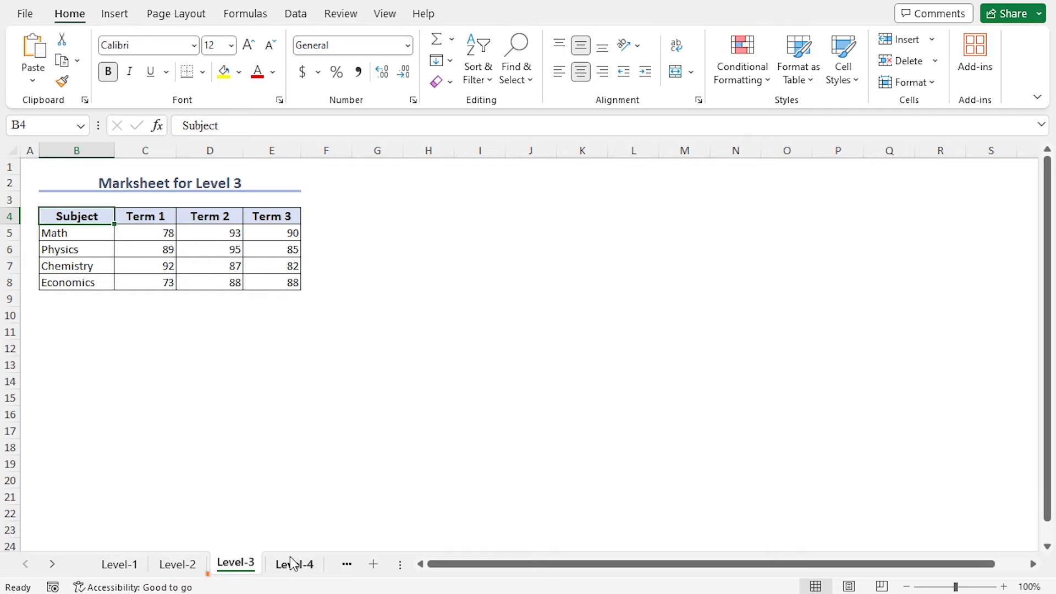
click(294, 564)
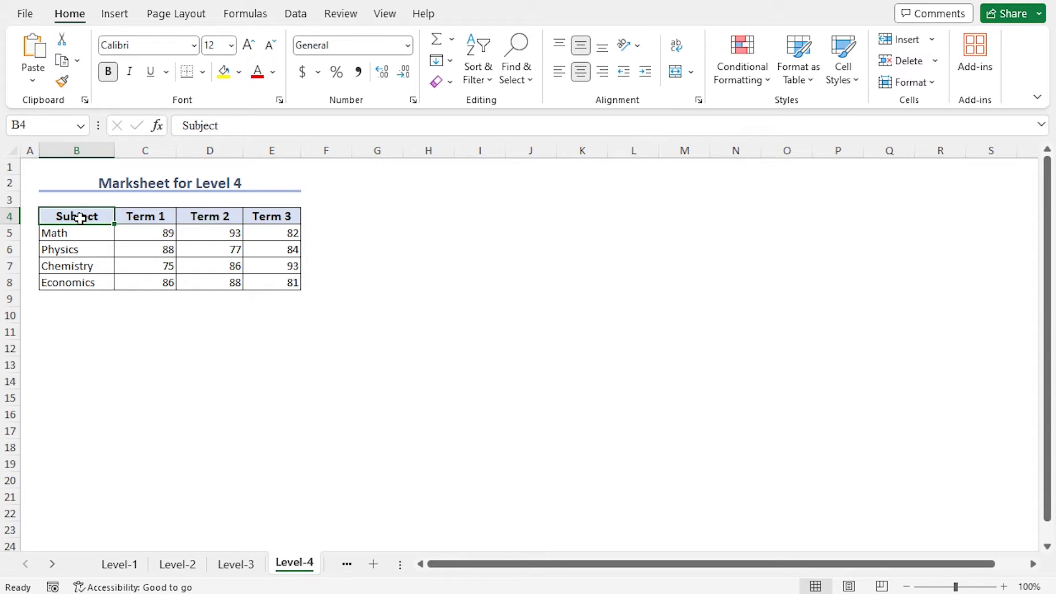
Point out the Physics, Chemistry and Economics subjects and the Term 1–3 headings.
click(91, 248)
click(103, 266)
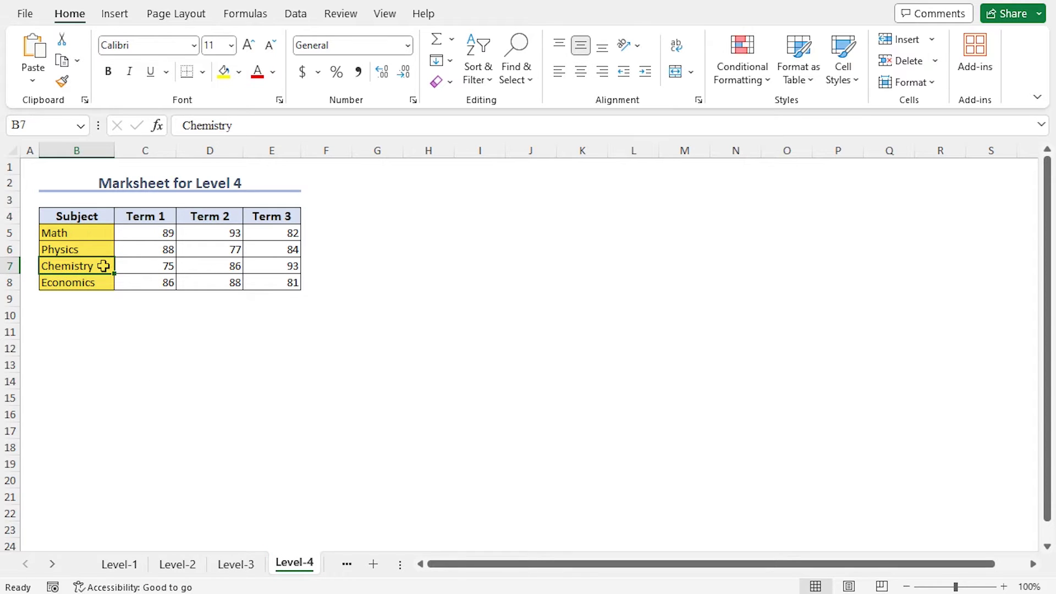
click(104, 281)
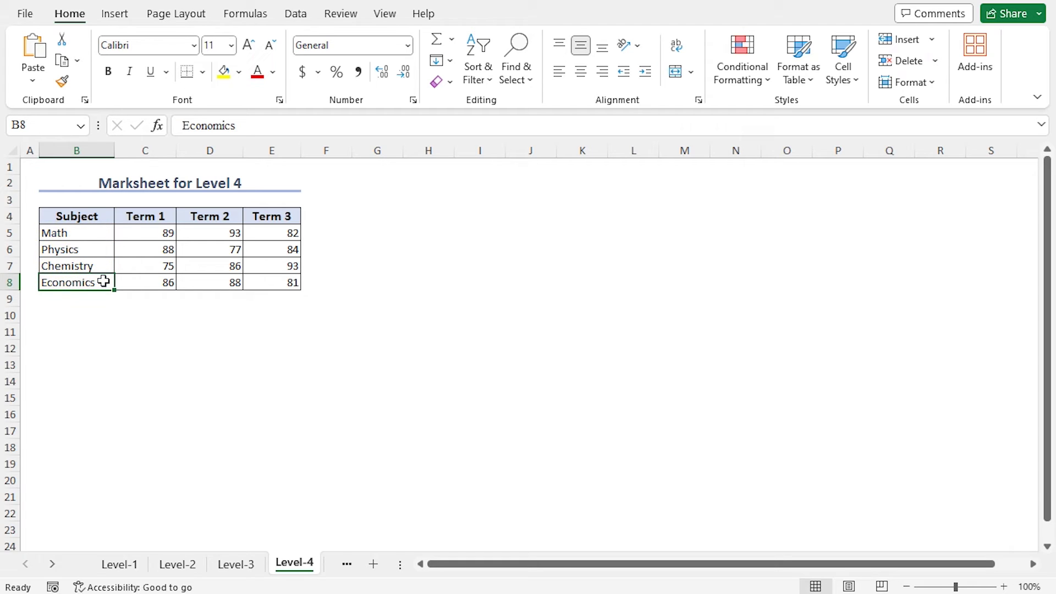
click(142, 215)
click(209, 216)
click(267, 217)
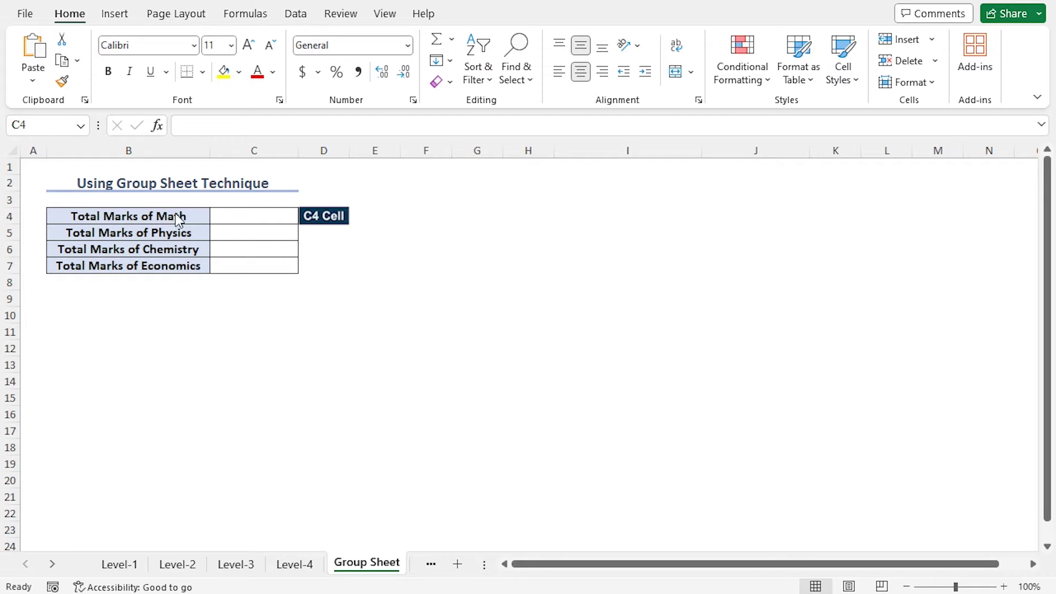
Enter a 3D SUM in C4 totalling Math marks C5:E5 across Level-1 to Level-4, giving 1054.
click(229, 213)
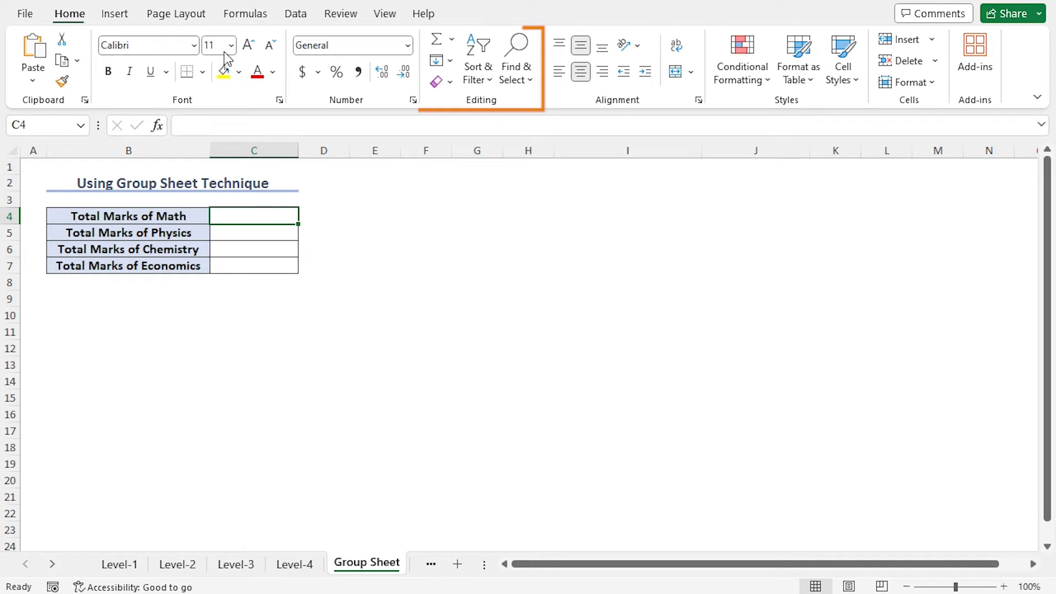
click(436, 41)
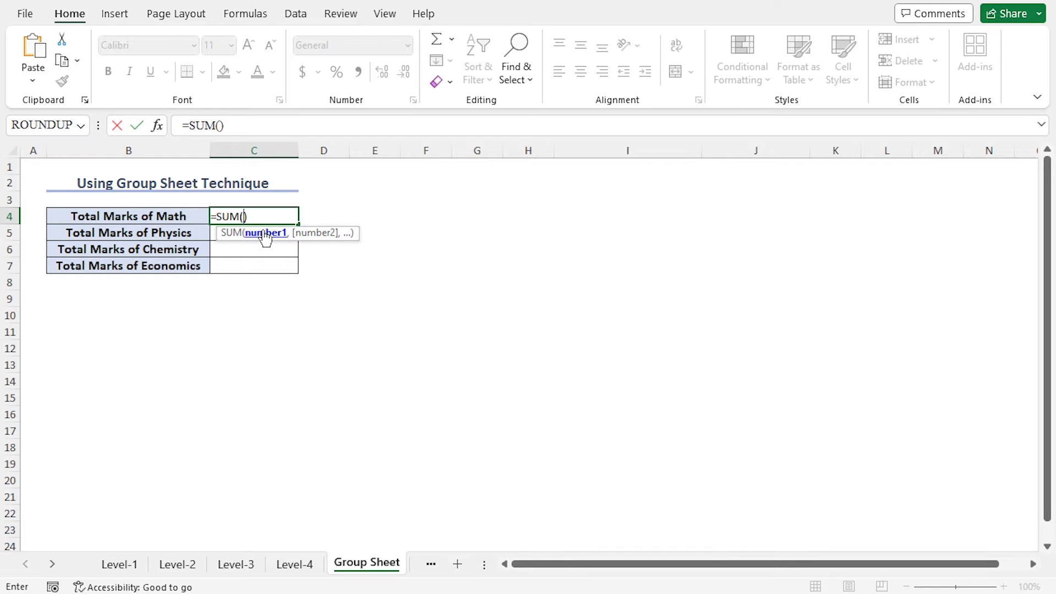
click(120, 565)
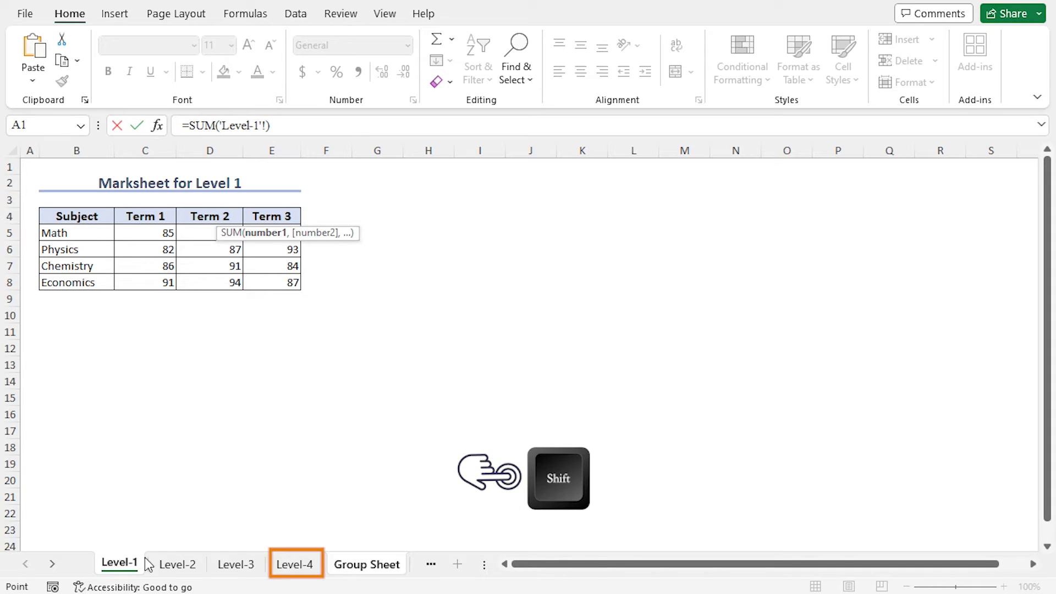
shift+click(293, 565)
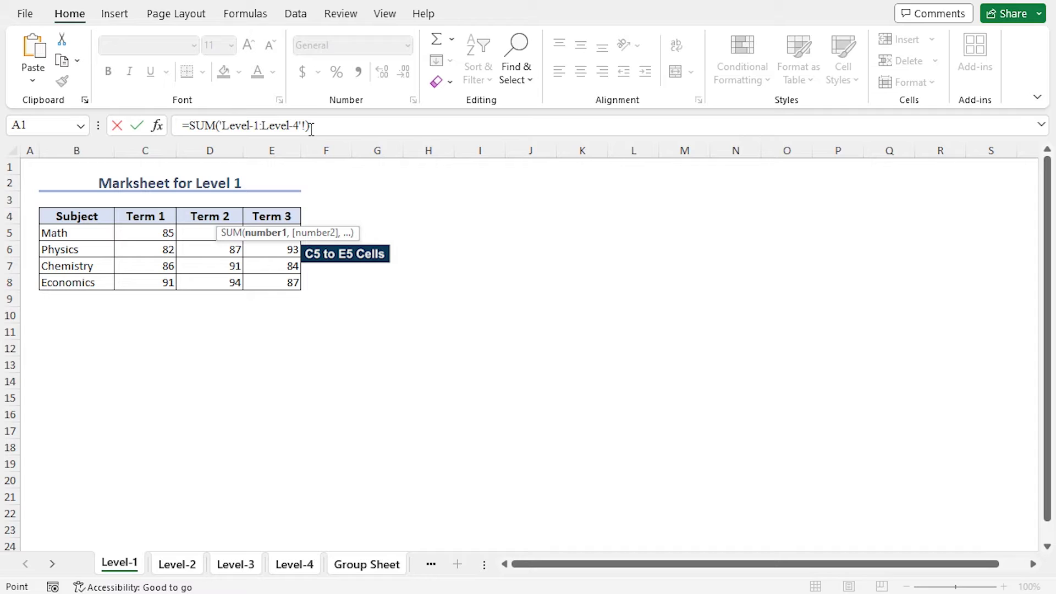
drag(132, 236, 262, 240)
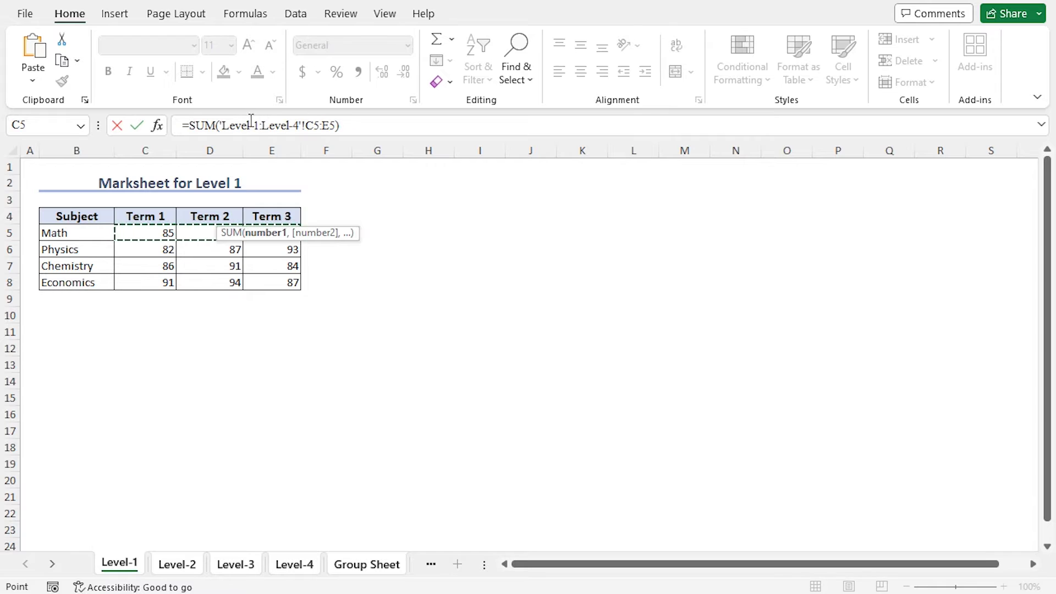
key(Return)
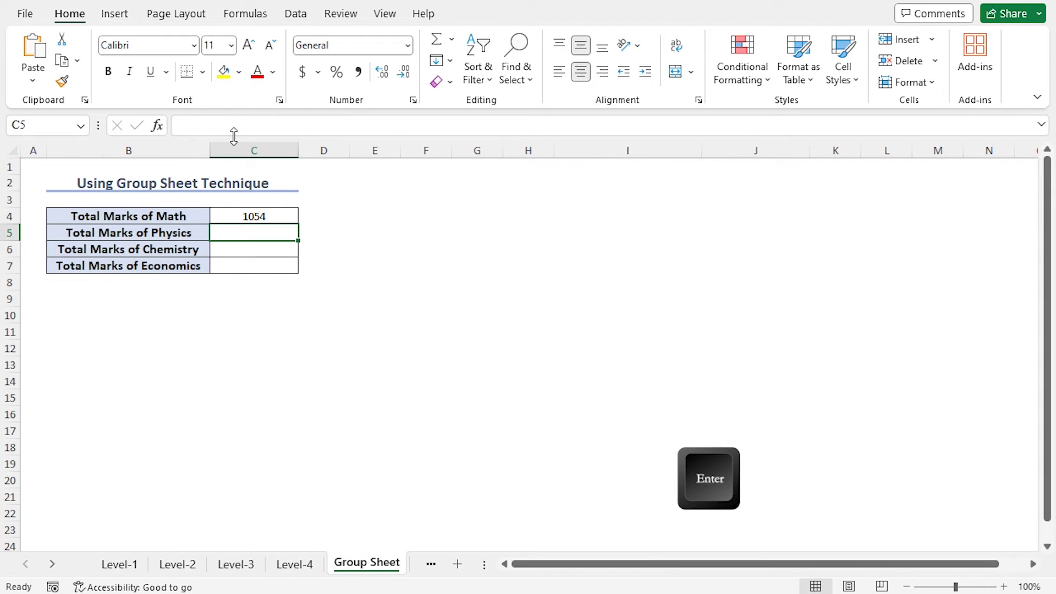
Fill C4's cross-sheet SUM down to C7 for Physics, Chemistry and Economics totals.
click(270, 216)
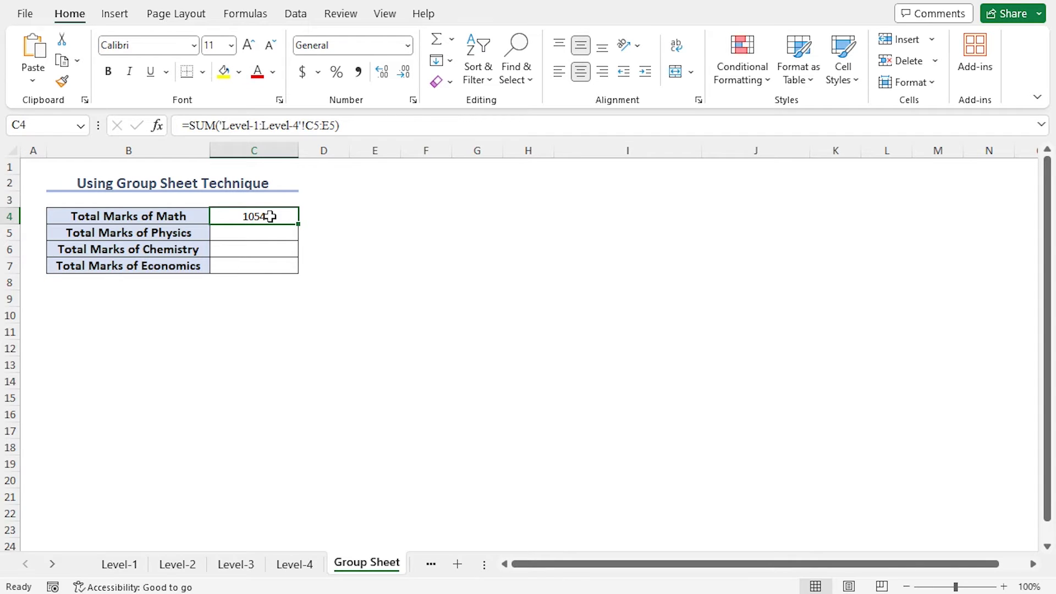
double_click(298, 224)
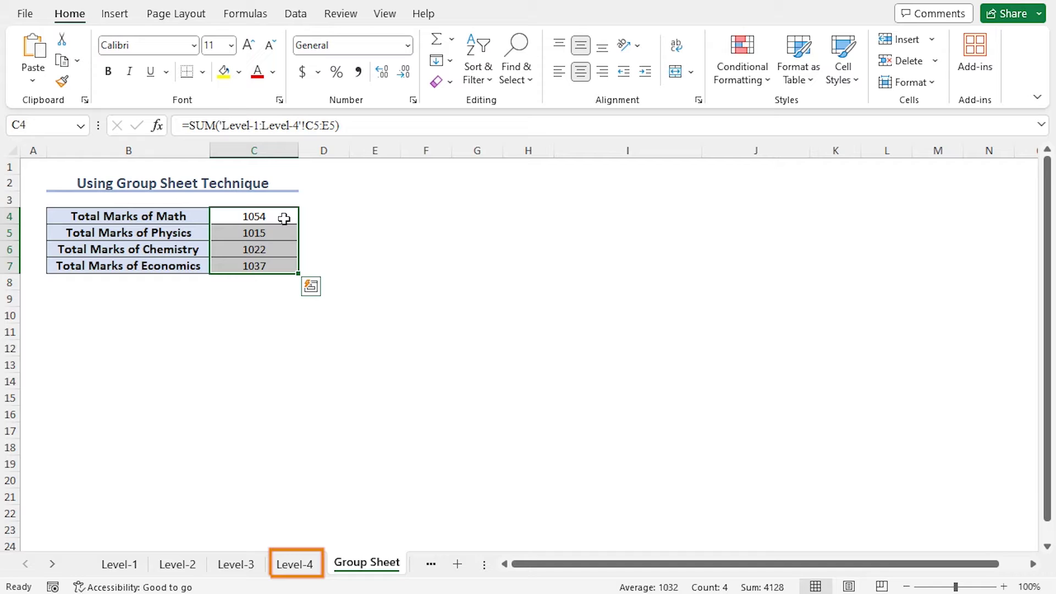
Change Level-4's Term 1 Math mark to 90 and check the Group Sheet total updates to 1055.
click(300, 564)
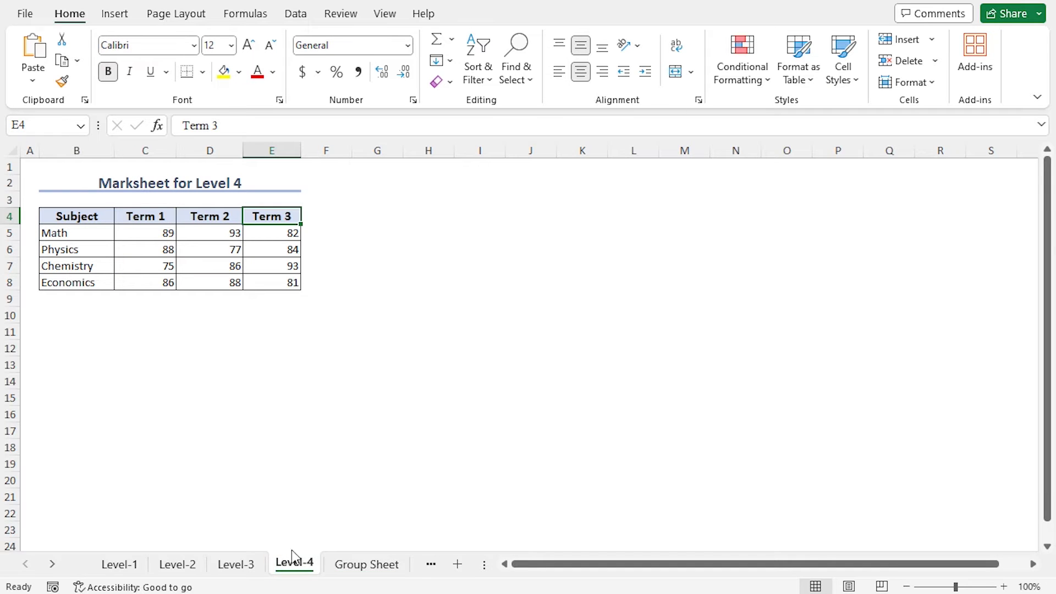
click(130, 234)
text(90)
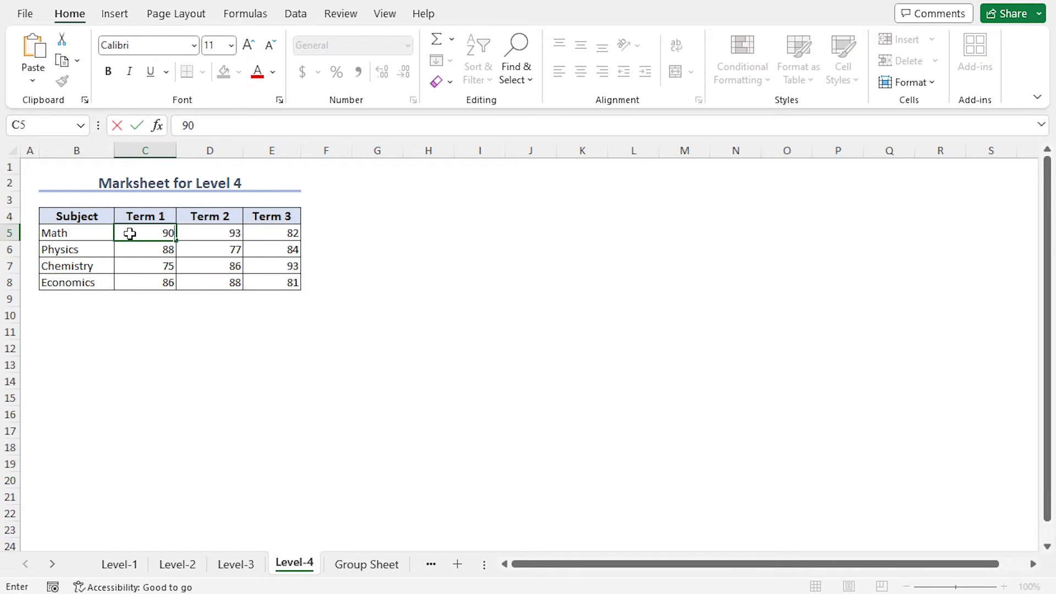
key(Return)
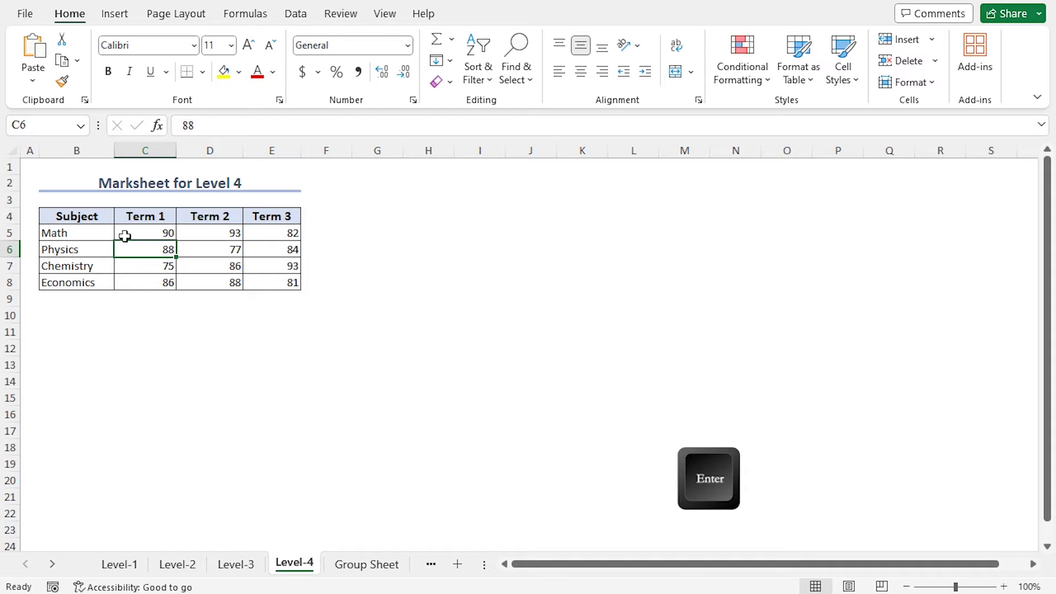
click(367, 565)
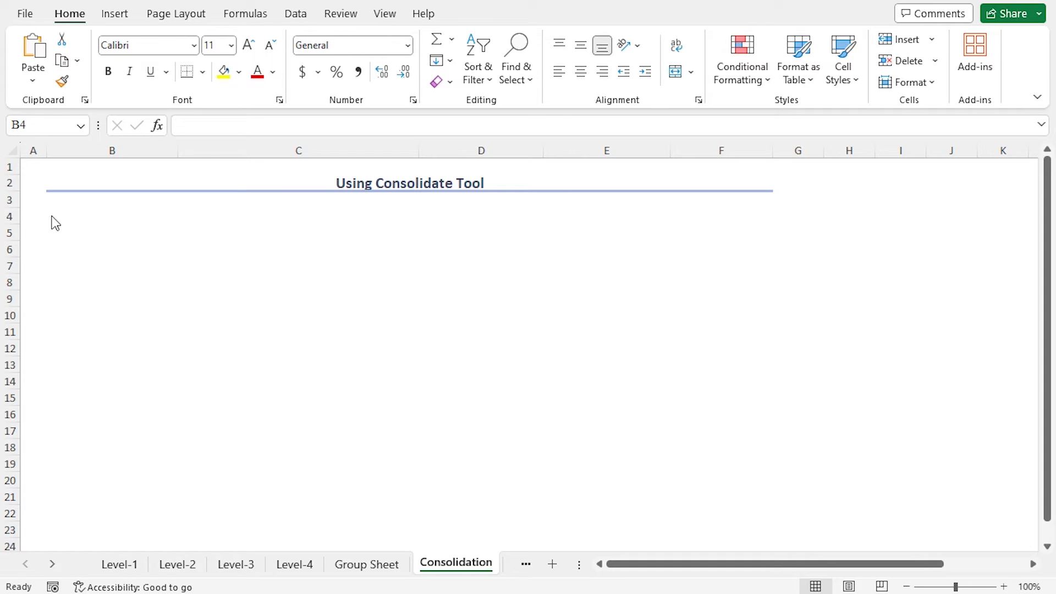
Select B4 on the Consolidation sheet and open Data > Consolidate.
click(50, 216)
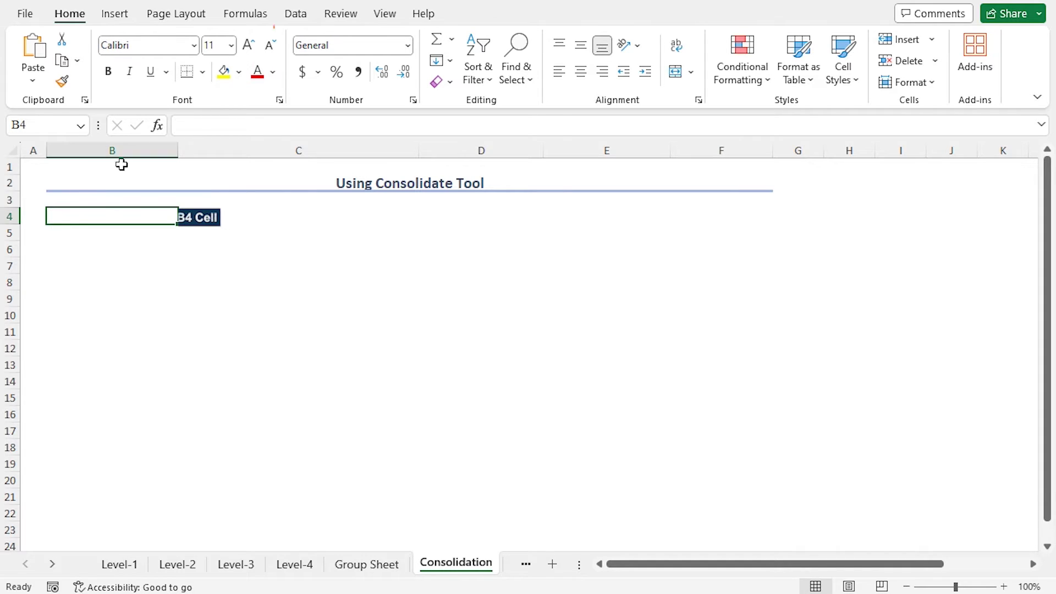
click(288, 16)
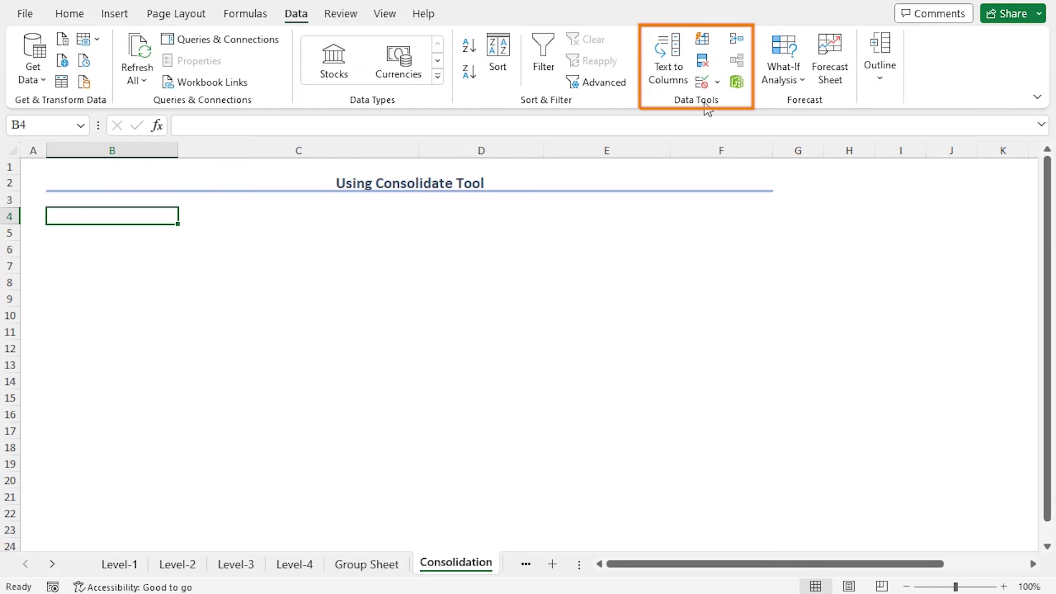
click(736, 40)
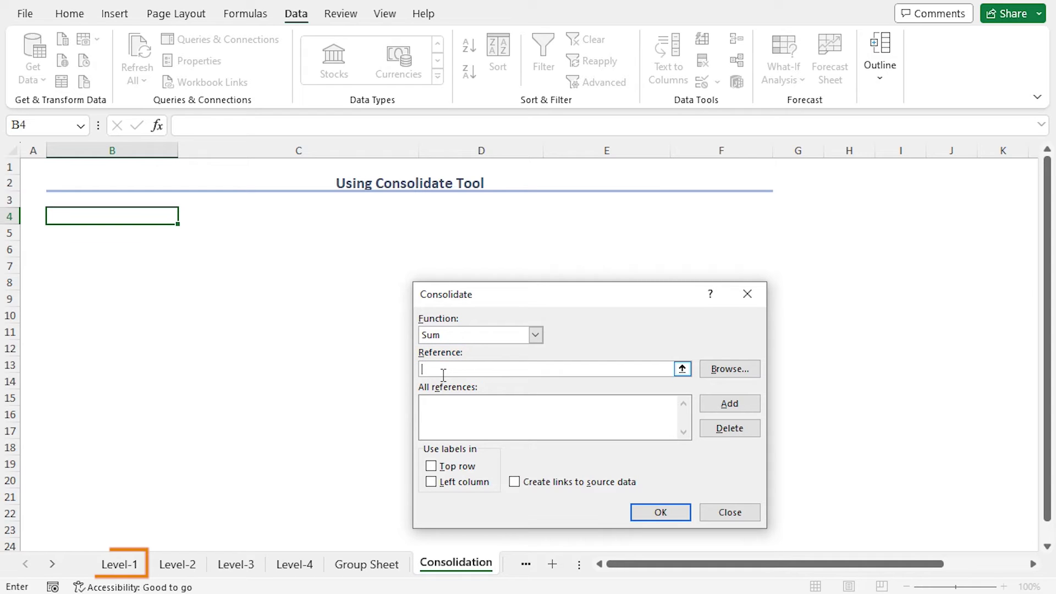
Add the B4:E8 marks ranges from Level-1 through Level-4 as consolidation references.
click(127, 568)
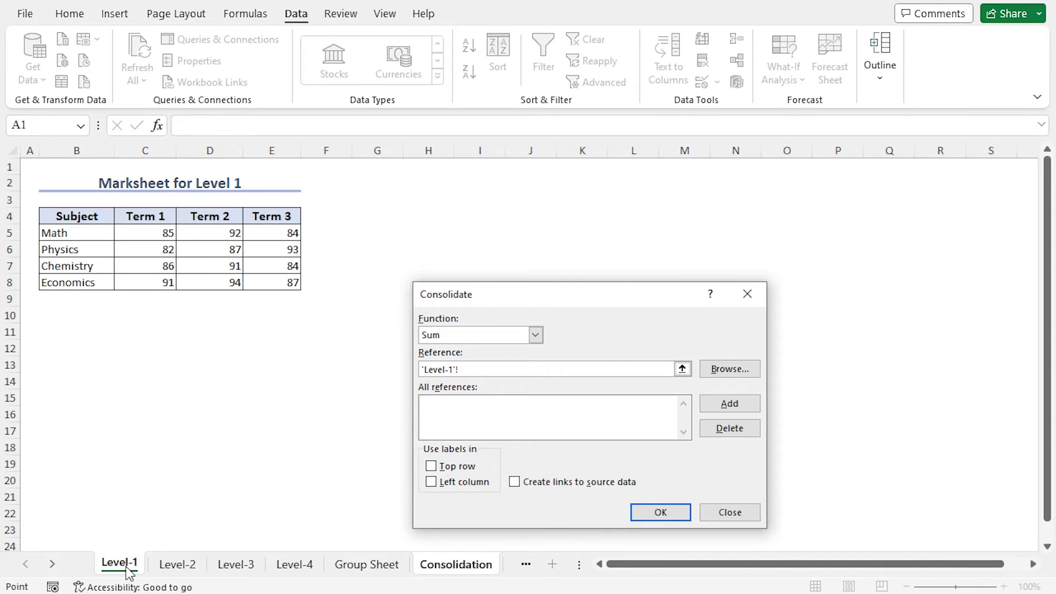
drag(70, 216, 271, 281)
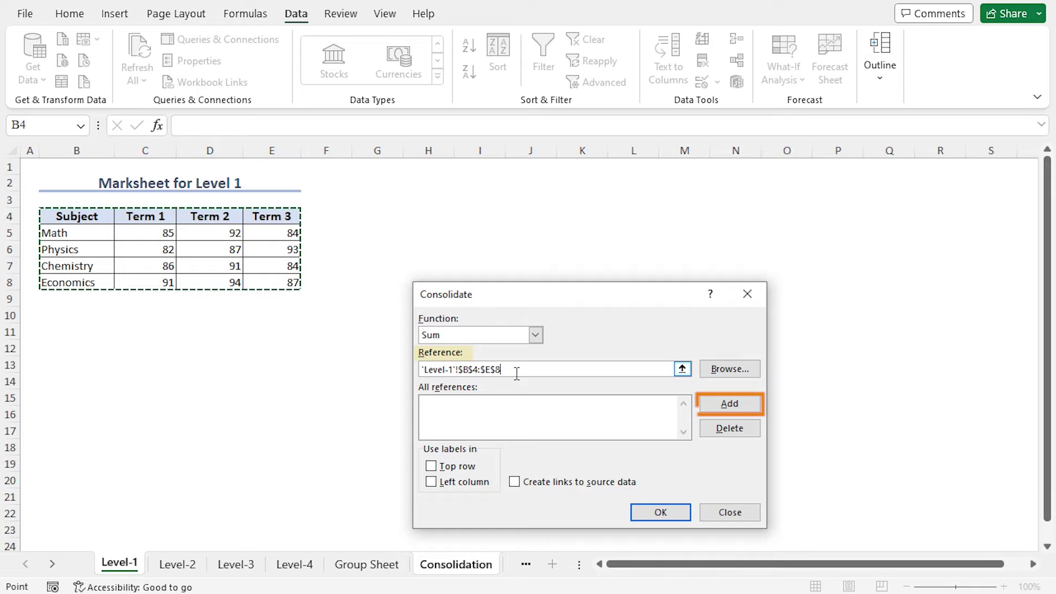
click(724, 407)
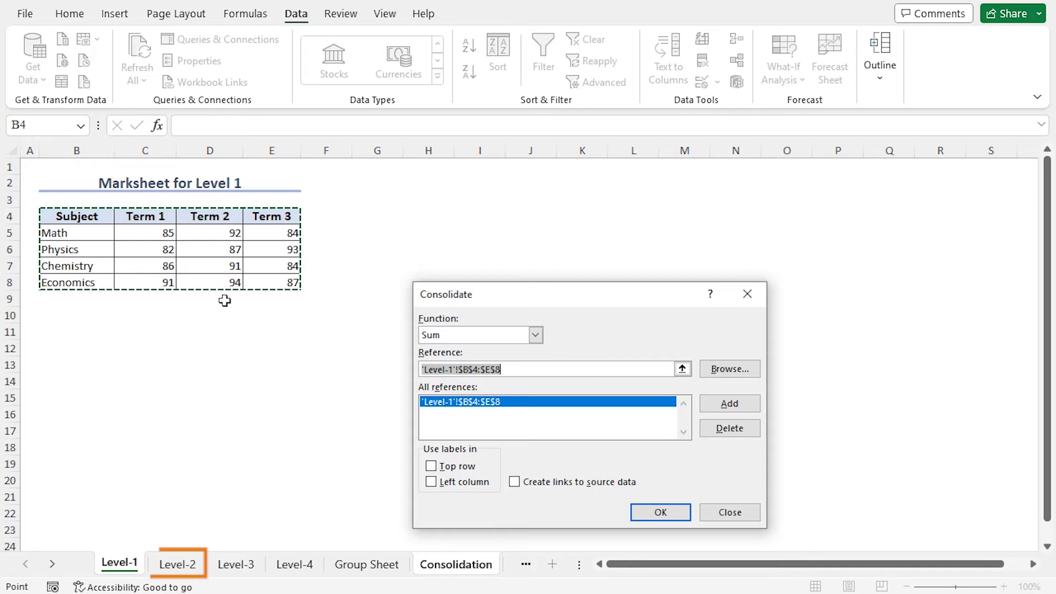
click(179, 564)
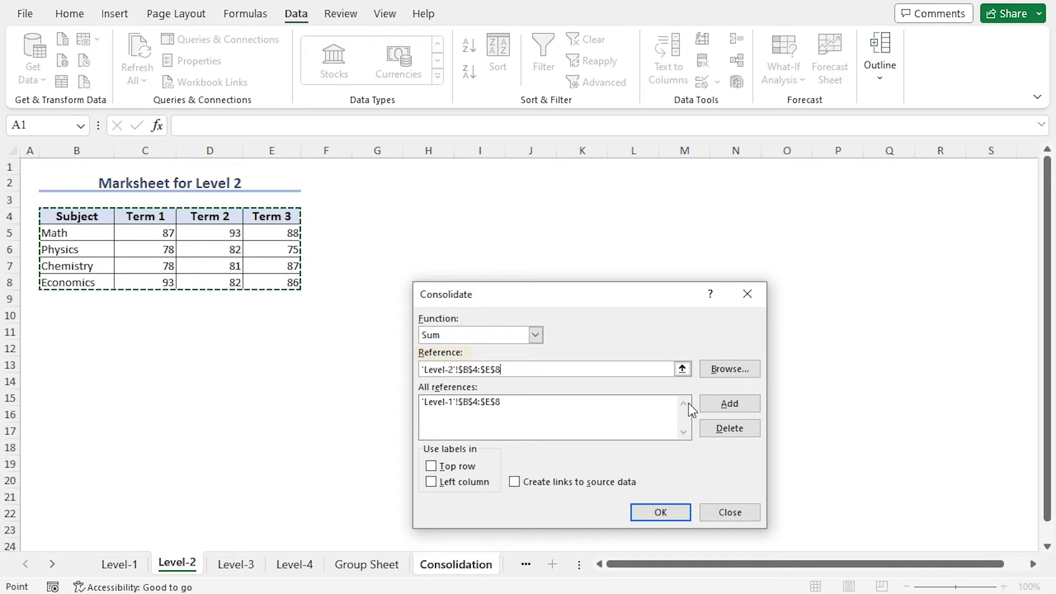
click(739, 410)
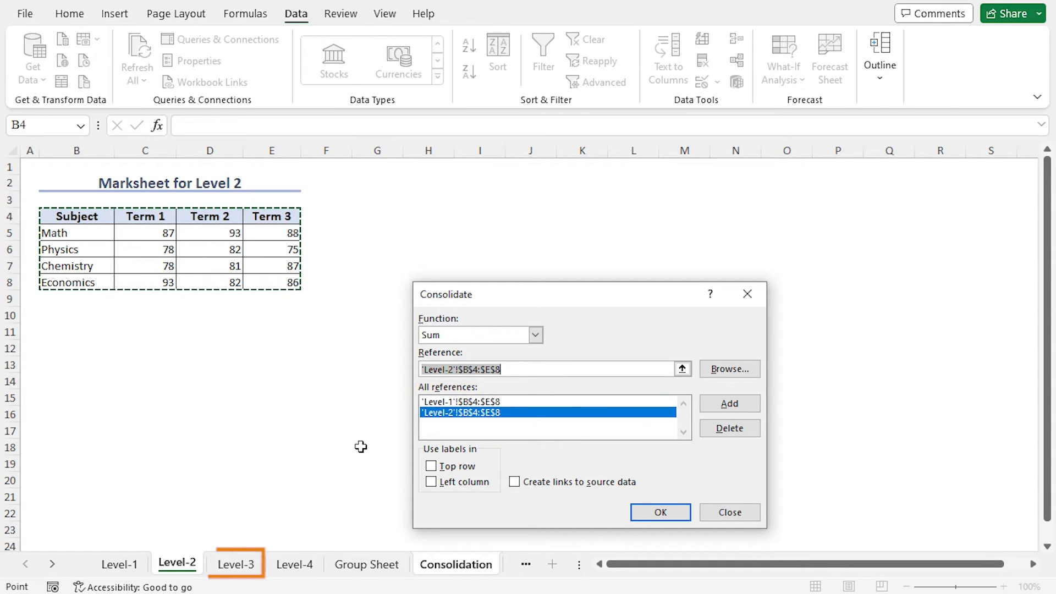
click(246, 567)
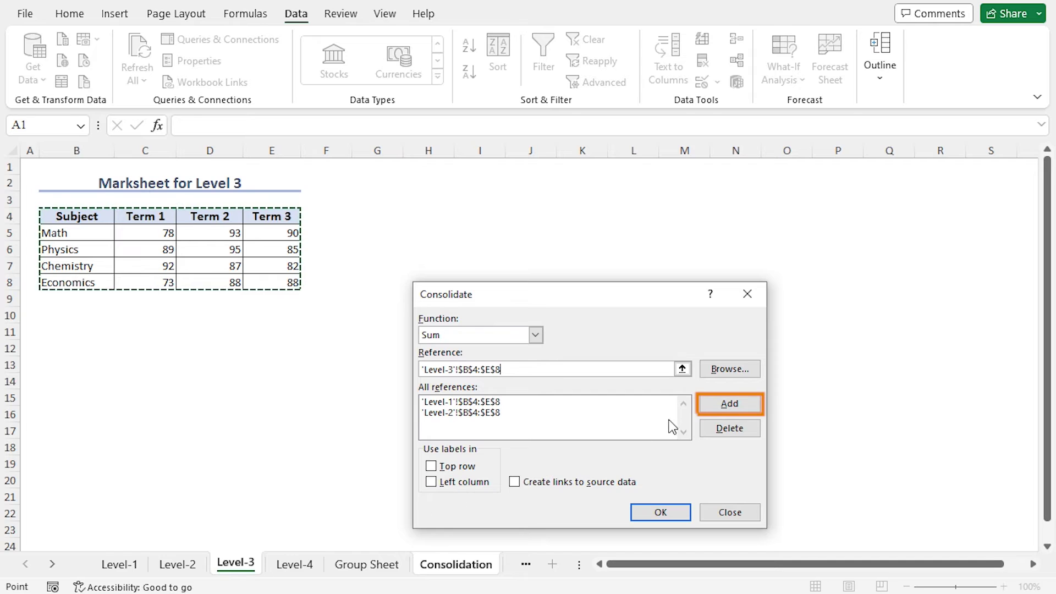
click(705, 407)
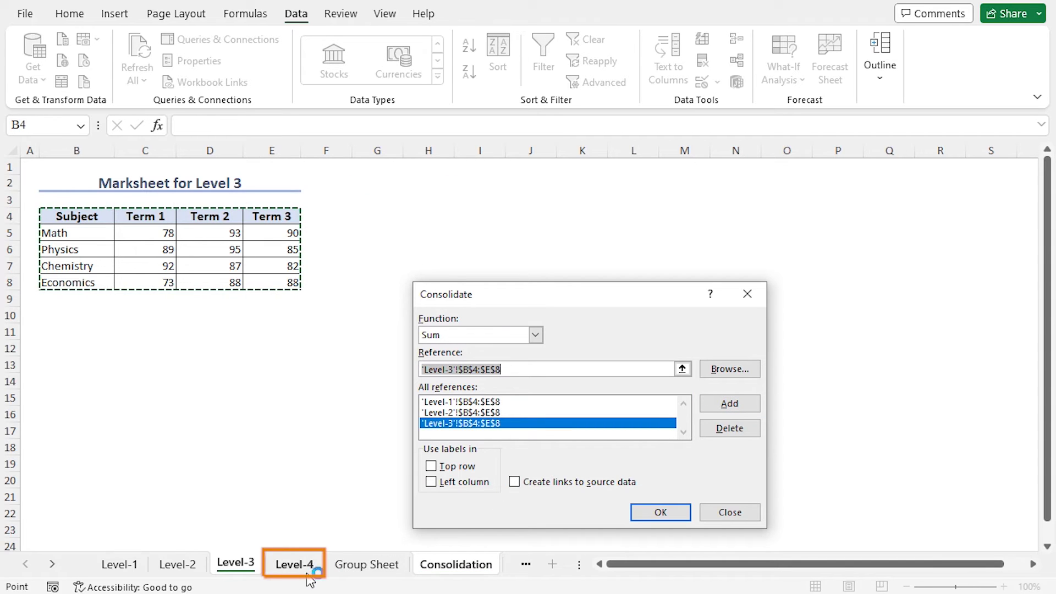
click(308, 573)
click(704, 410)
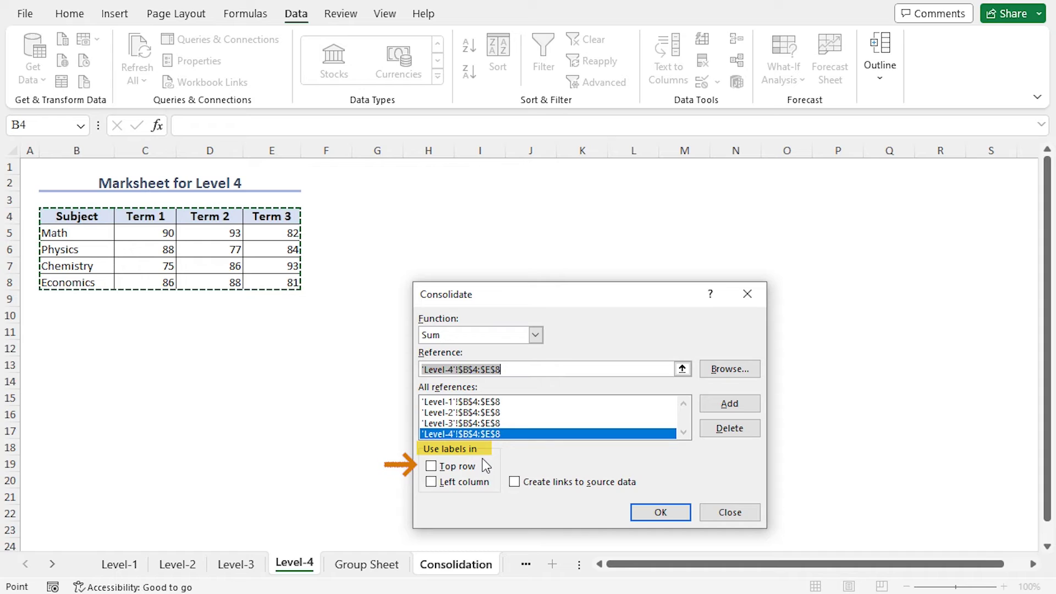
Use top row and left column labels, link to source data, and run the consolidation.
click(432, 467)
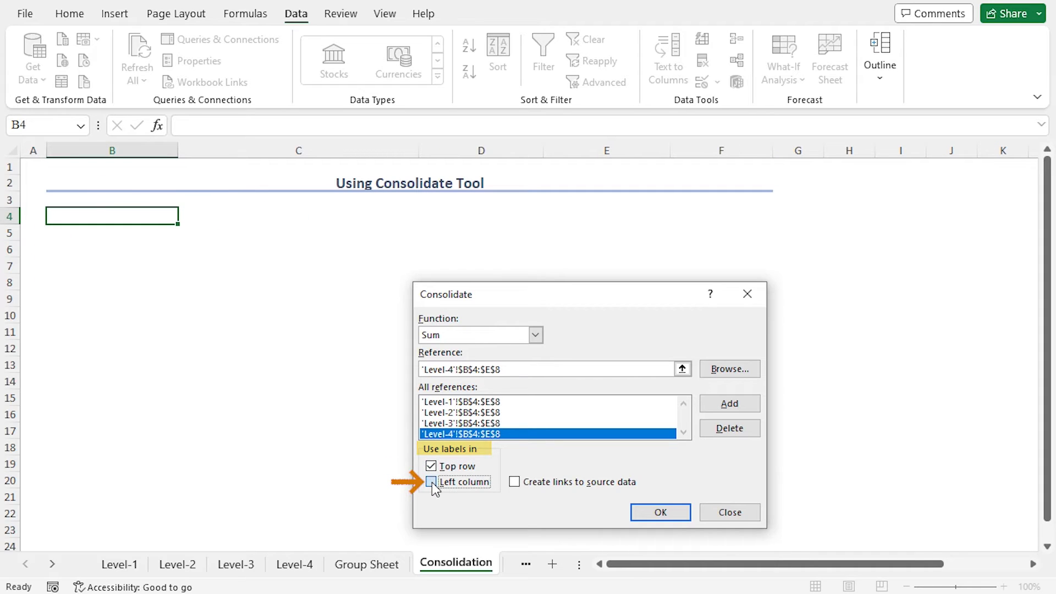
click(431, 482)
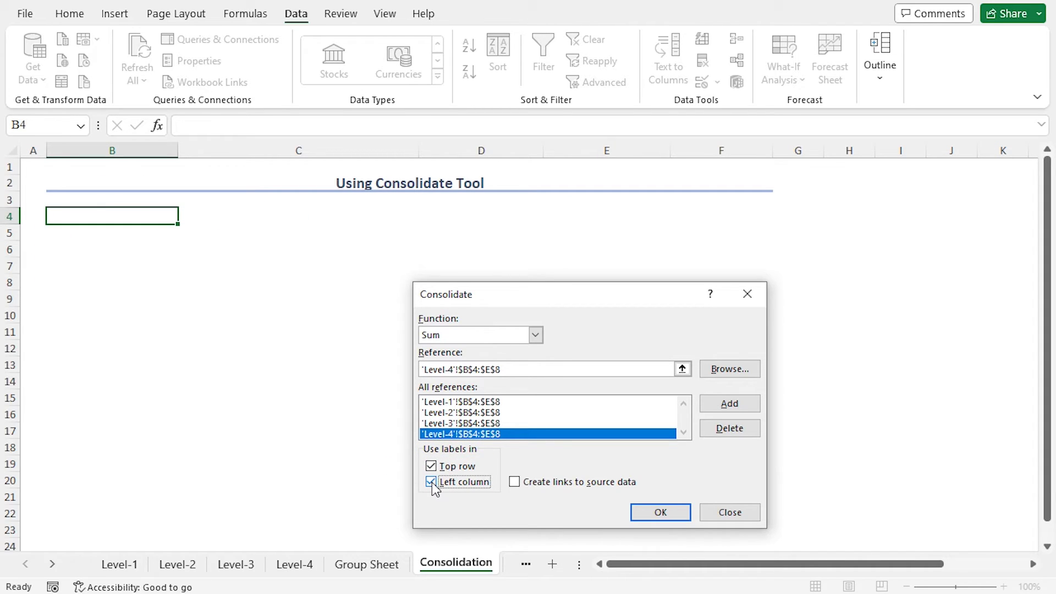
click(514, 483)
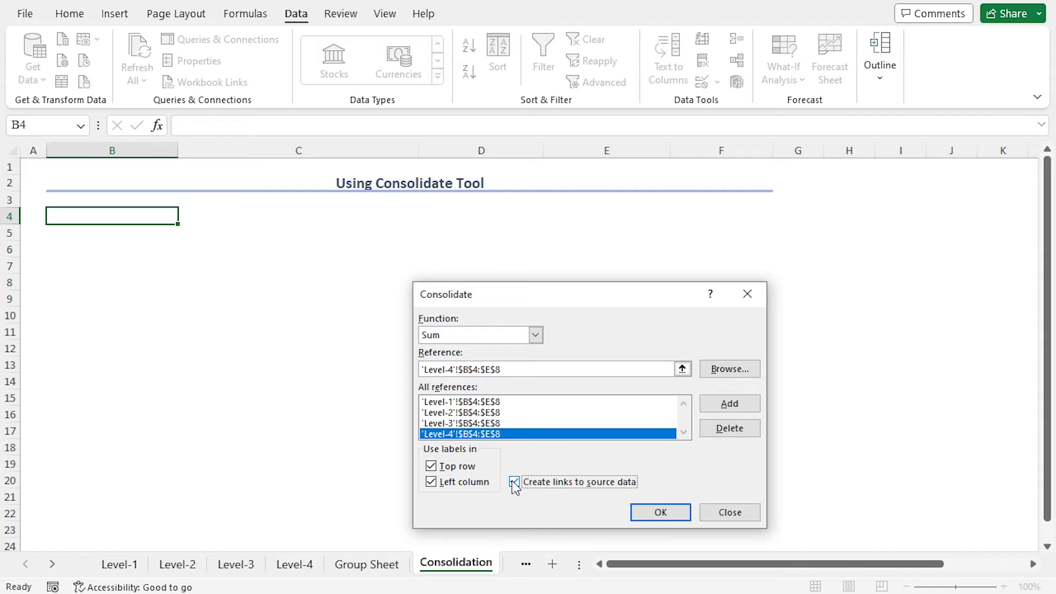
click(638, 509)
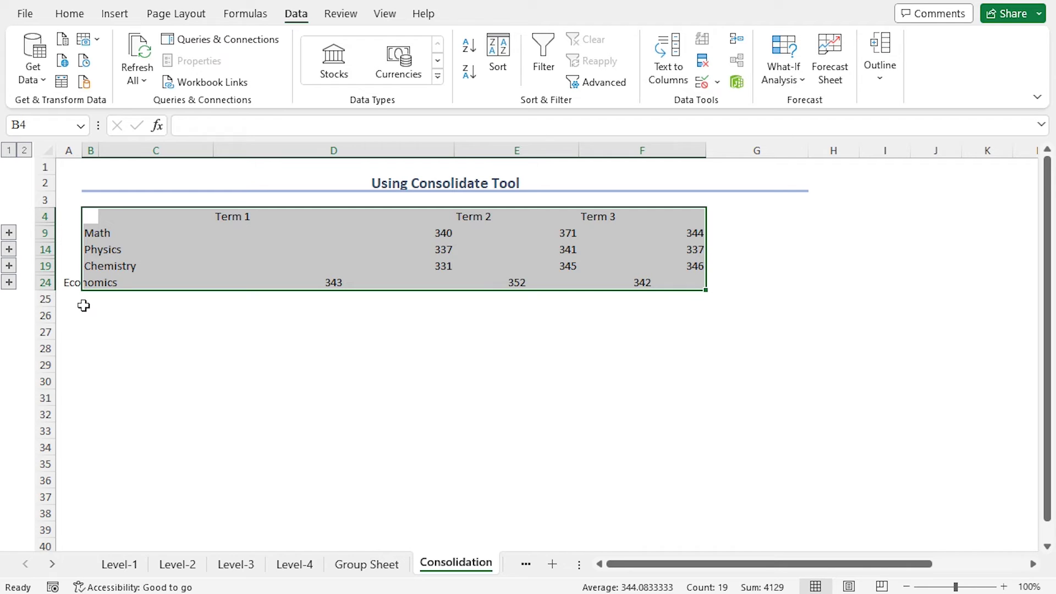
Auto-fit every column on the Consolidation sheet and select the Economics totals D24:F24.
click(47, 150)
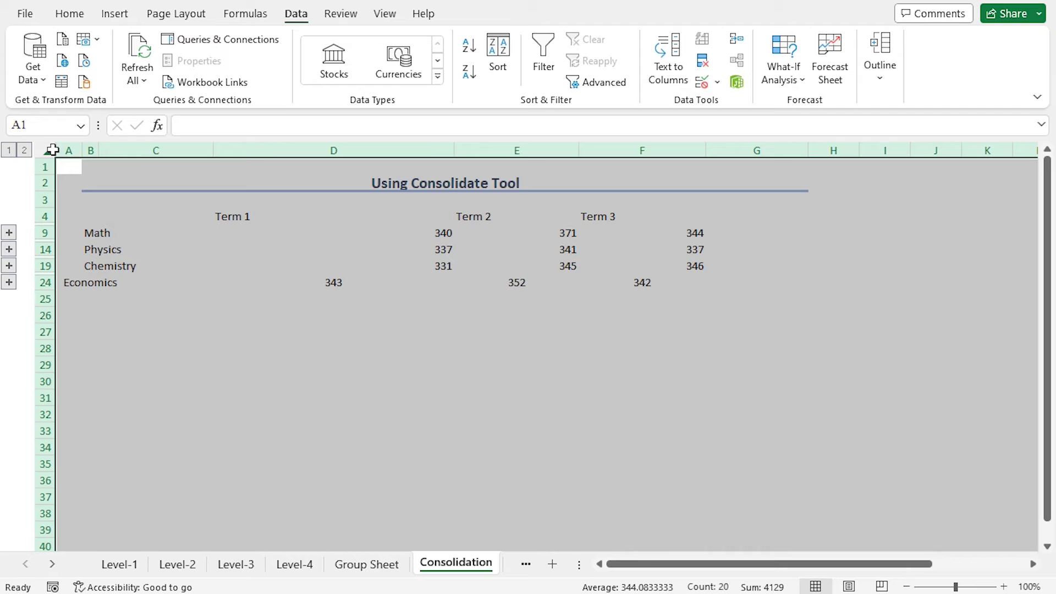
double_click(98, 150)
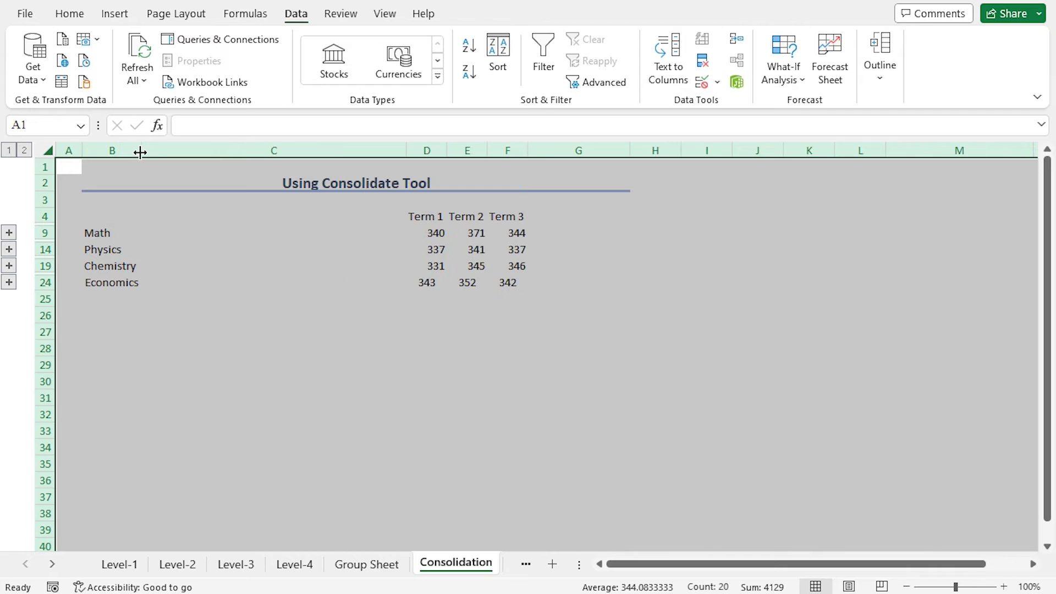
click(429, 281)
drag(441, 283, 523, 285)
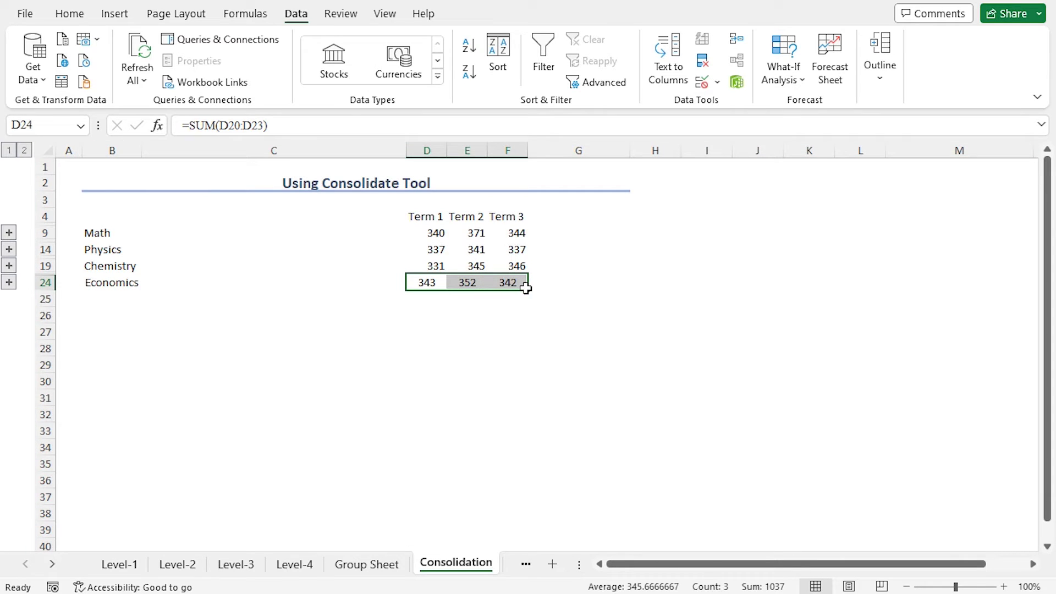
click(70, 13)
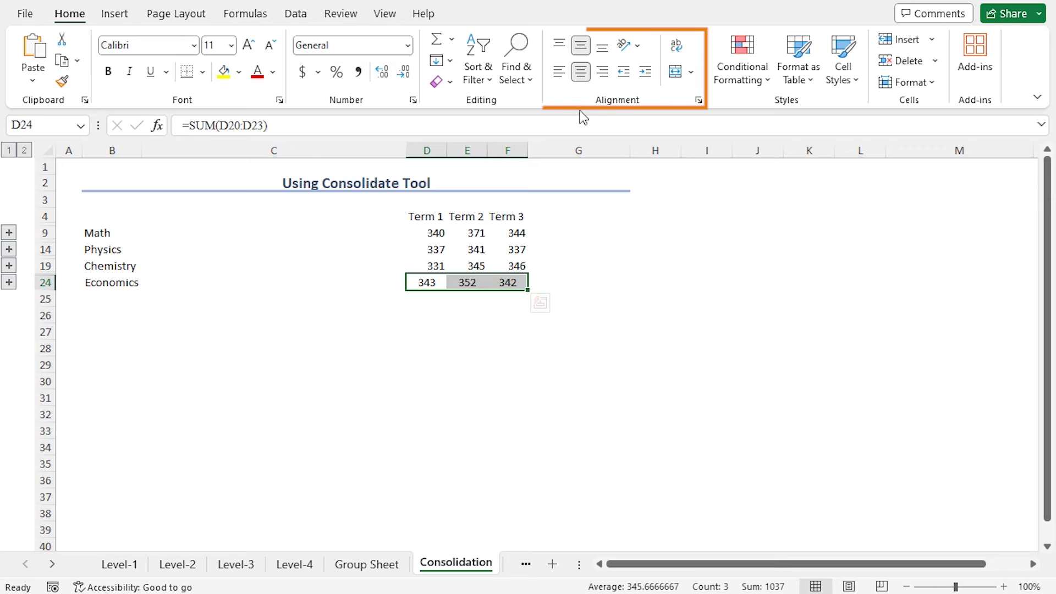
Remove centering from the Economics totals and apply All Borders to the table B4:F24.
click(586, 71)
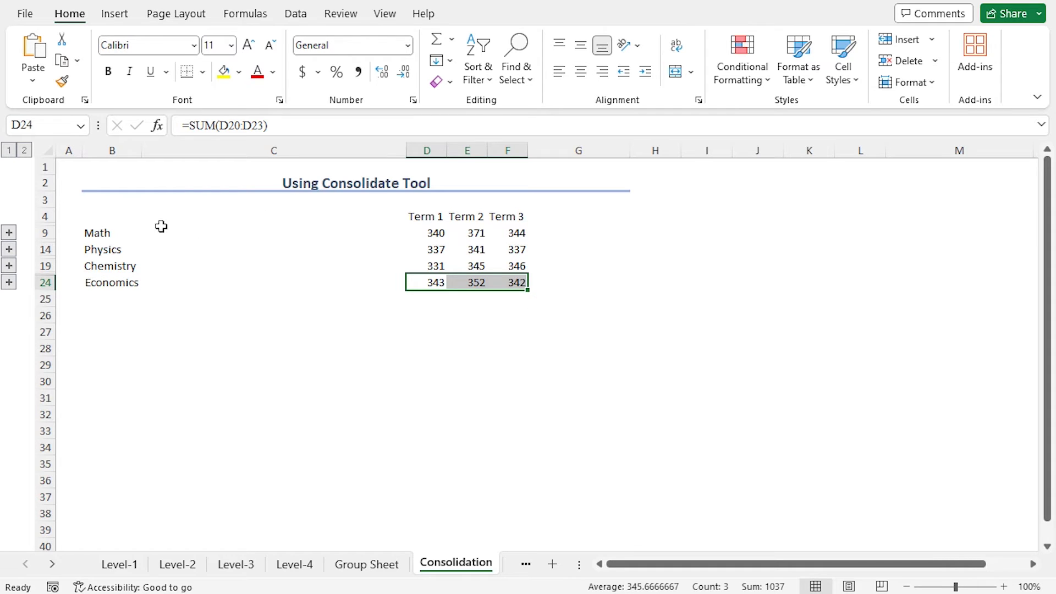
drag(132, 217, 514, 281)
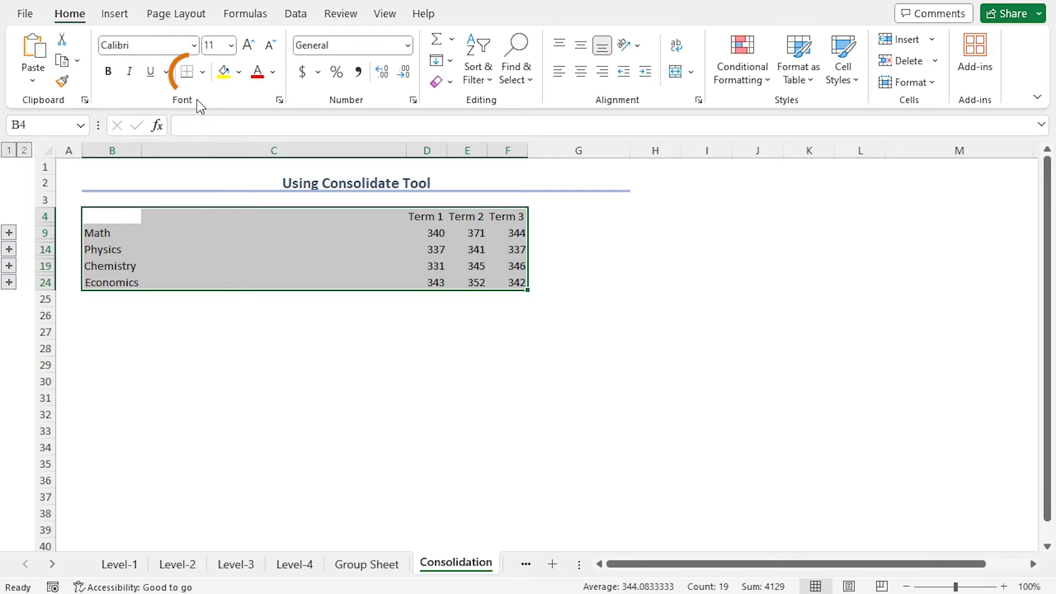
click(203, 72)
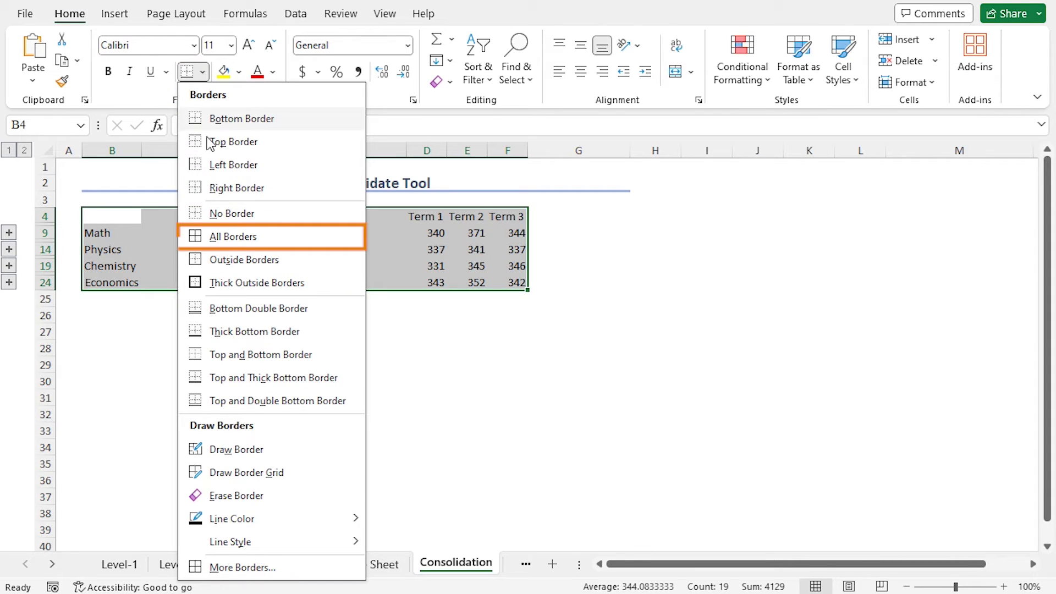
click(225, 237)
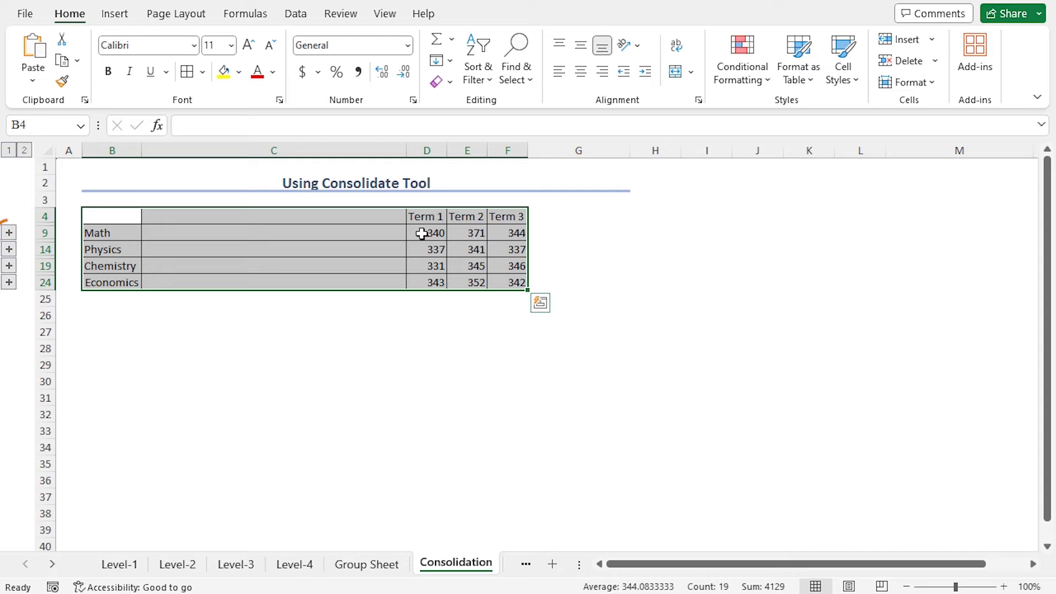
Expand the Math group and inspect the Level-sheet links in D5 through D8.
click(9, 233)
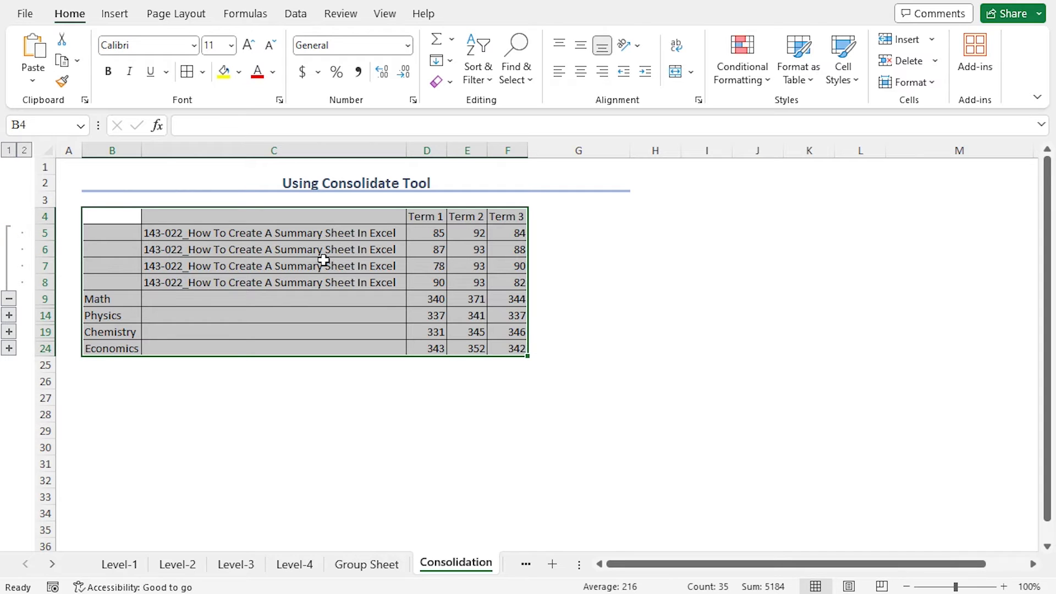
click(432, 234)
click(431, 249)
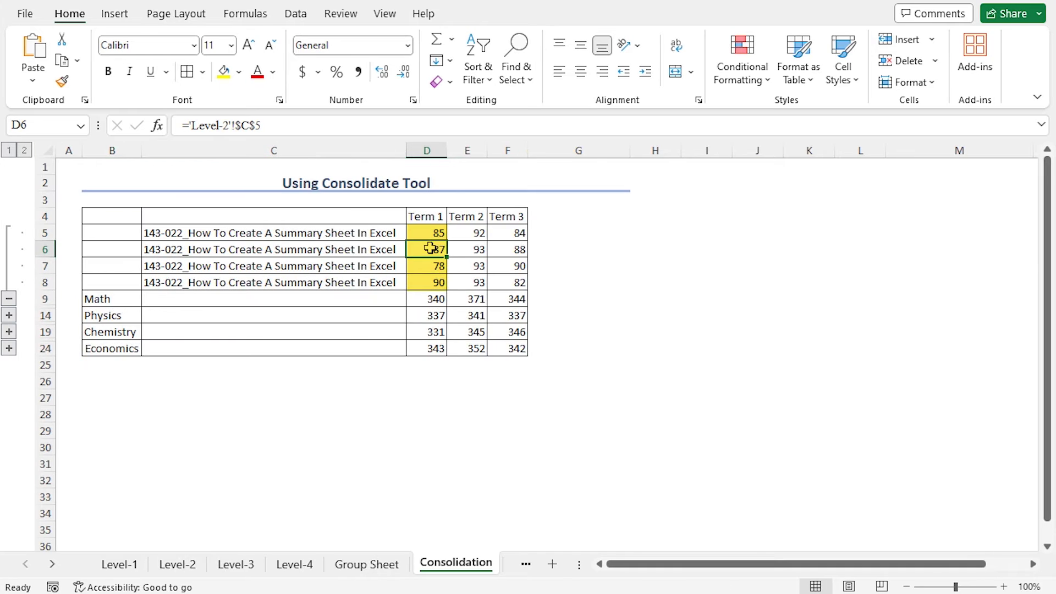
click(431, 267)
click(427, 285)
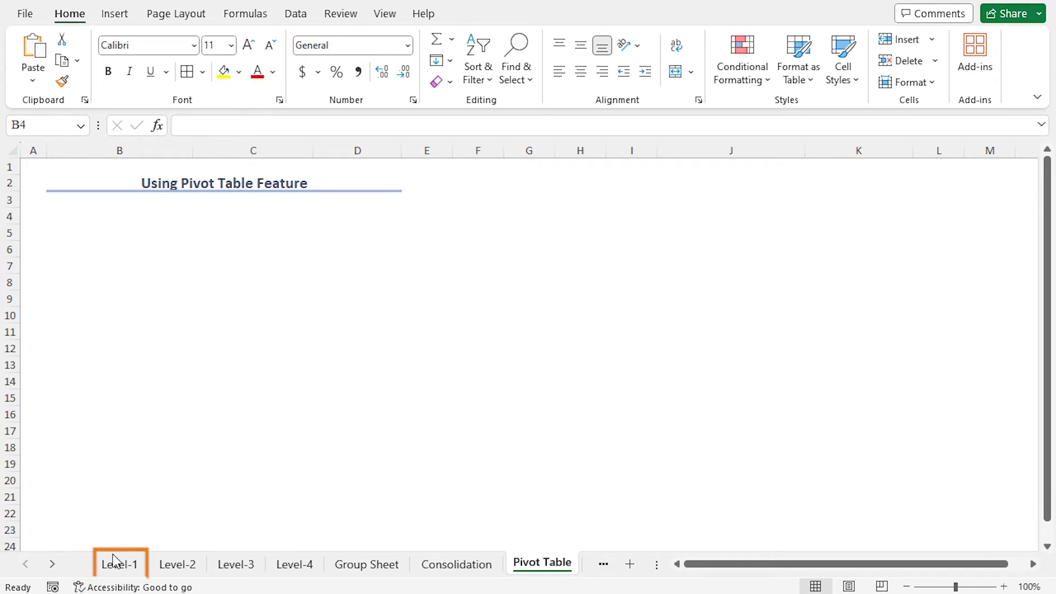
Insert a PivotTable at B4 of the Pivot Table sheet from Level-1's B4:E8 range.
click(80, 216)
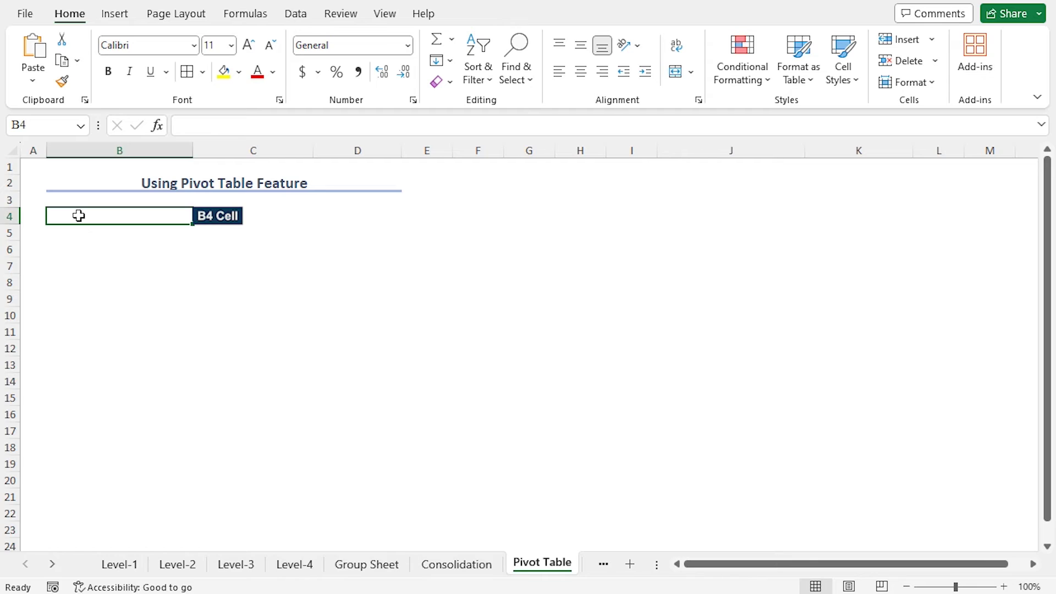
click(116, 14)
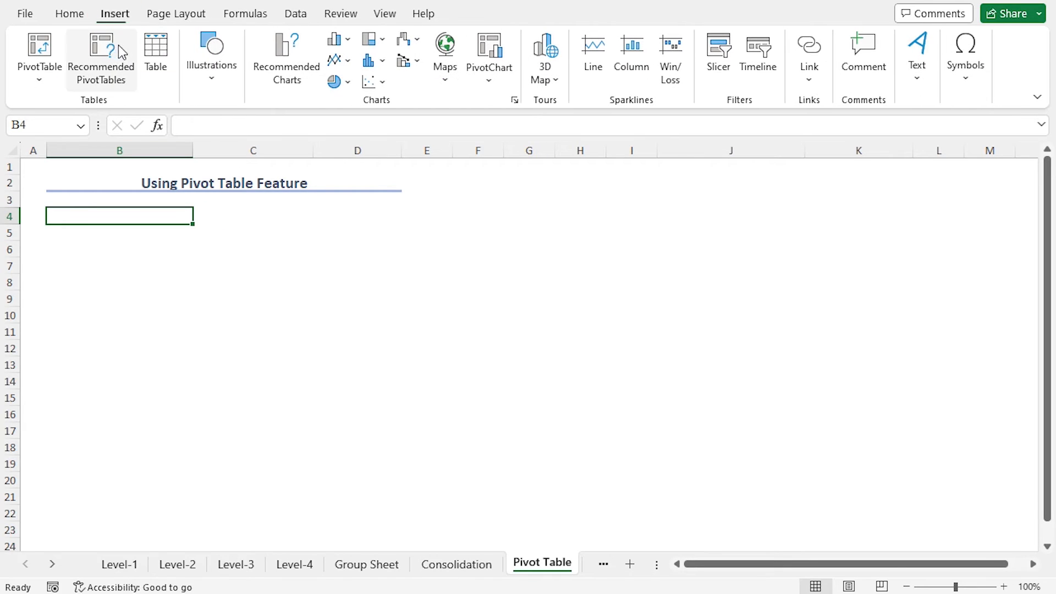
click(38, 51)
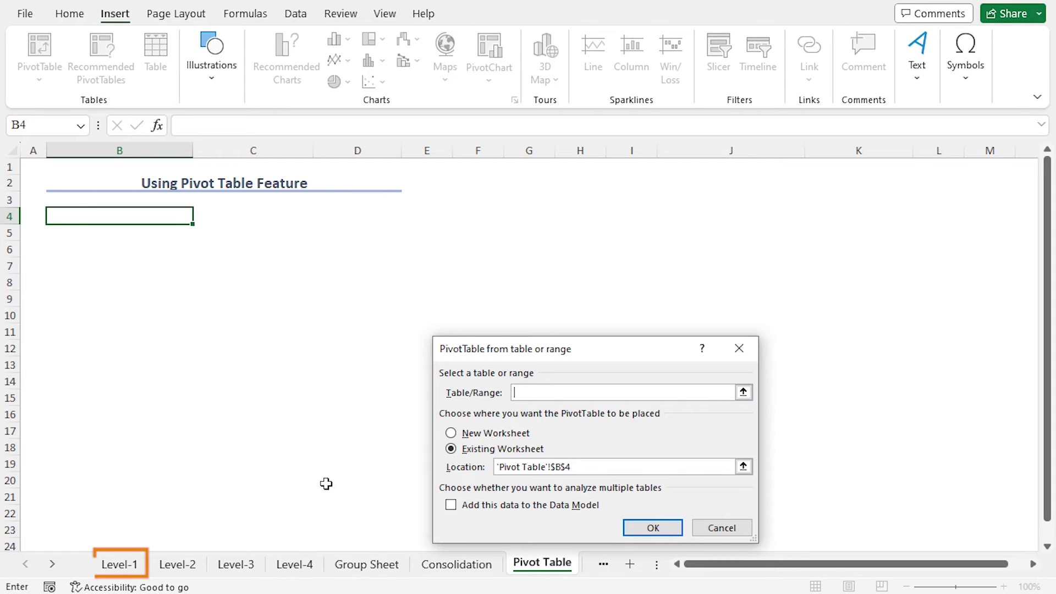
click(132, 566)
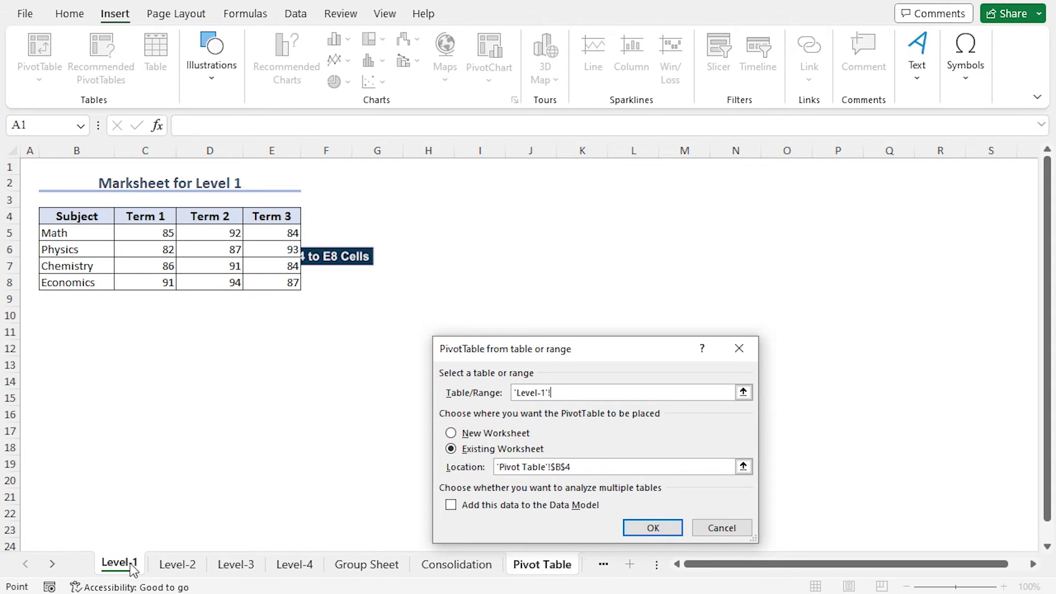
drag(61, 216, 299, 291)
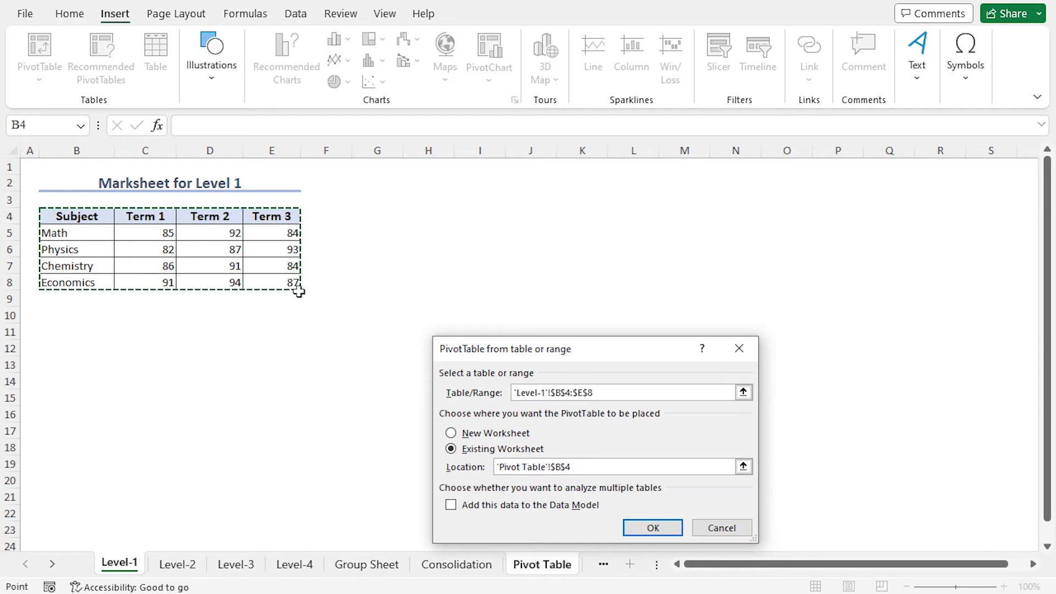
click(631, 529)
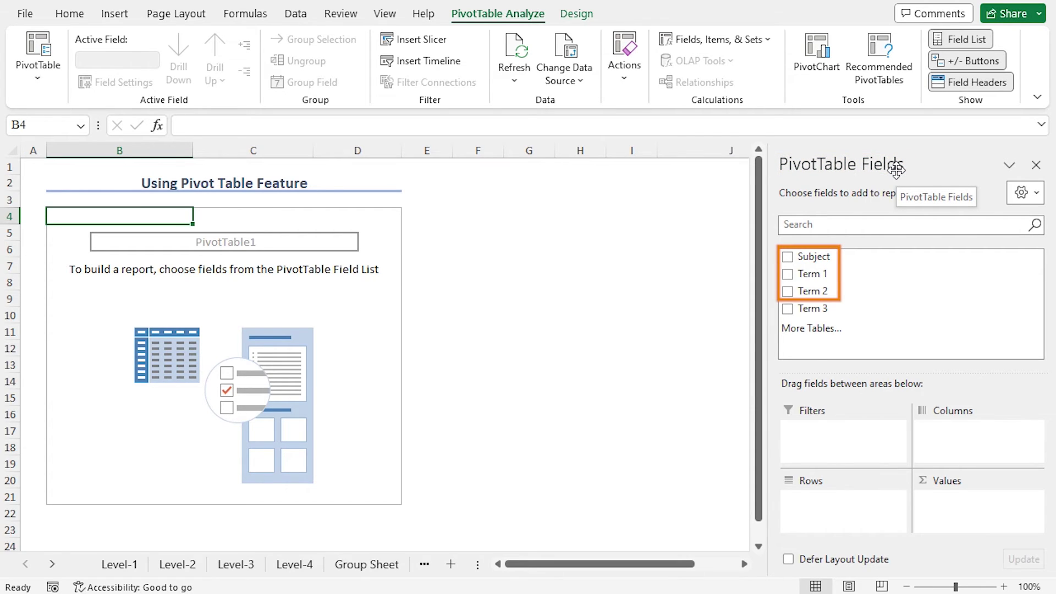
Build the pivot with Subject rows and Sum of Term 1 and Term 2, then select the 344 Term 1 grand total.
click(788, 257)
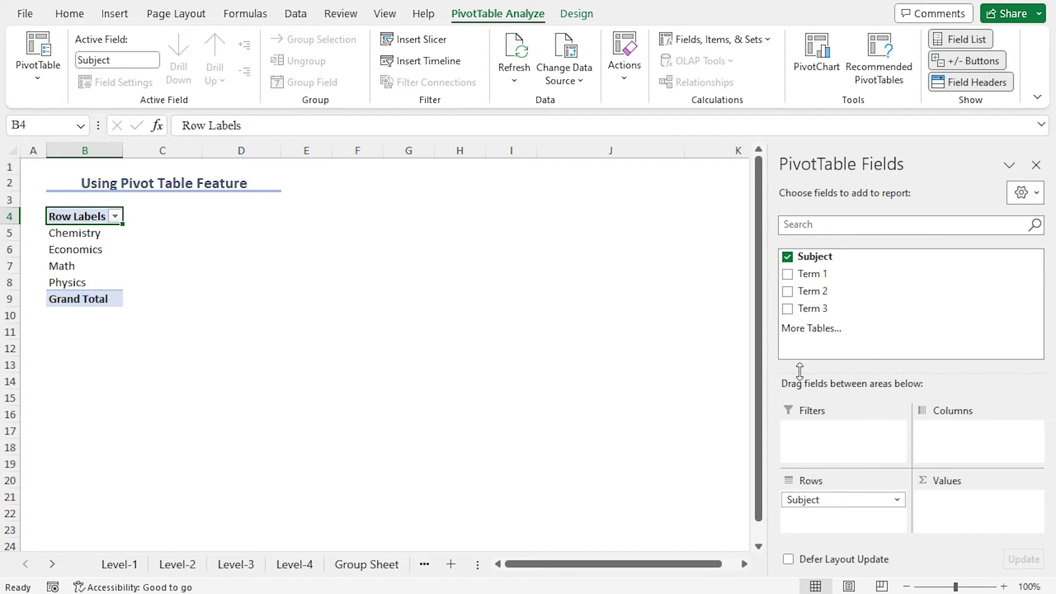
click(788, 274)
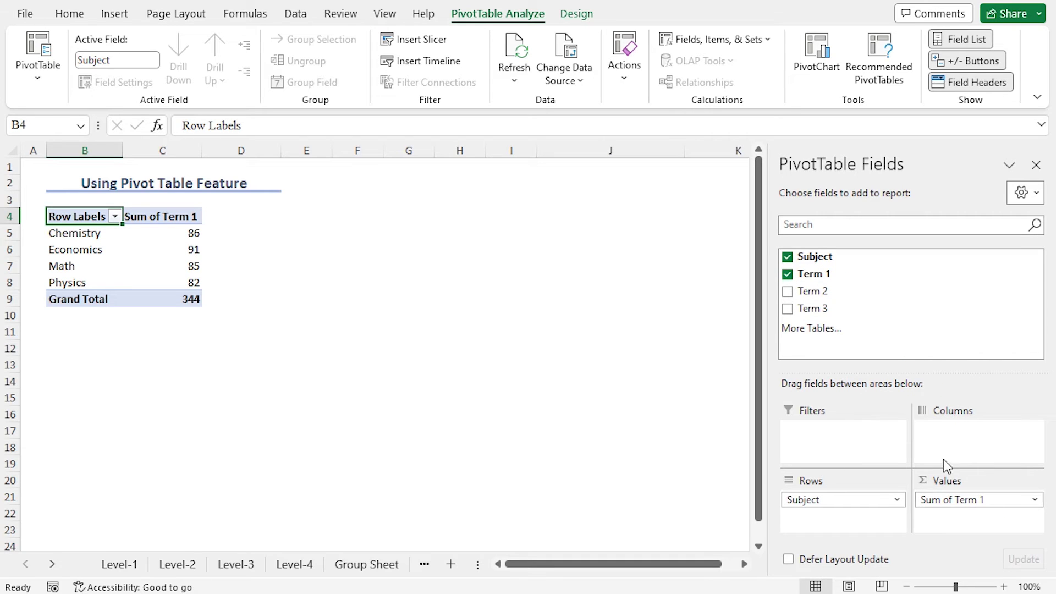
click(788, 291)
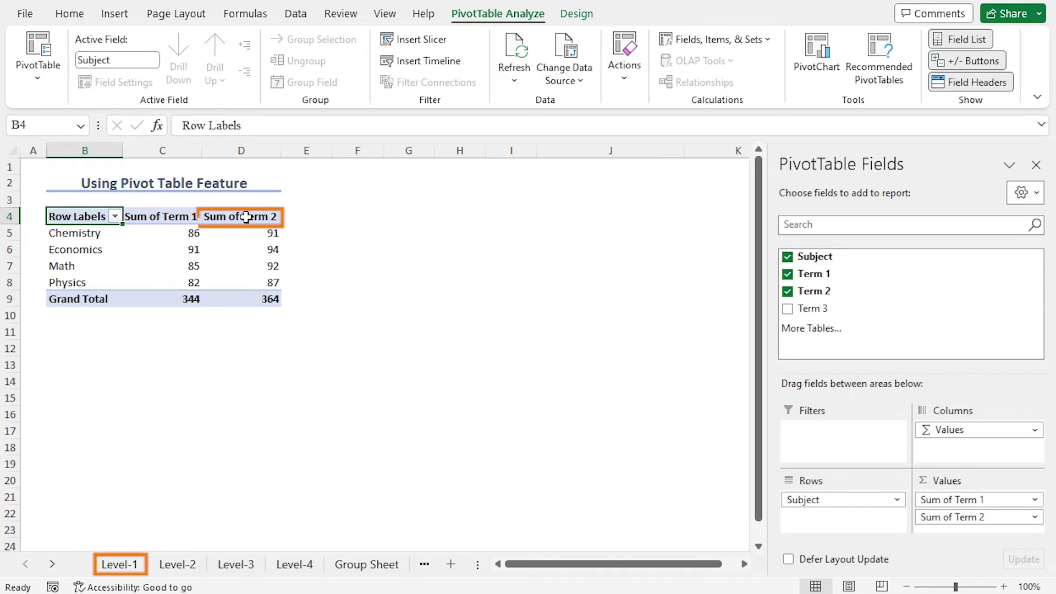
mouse_move(253, 300)
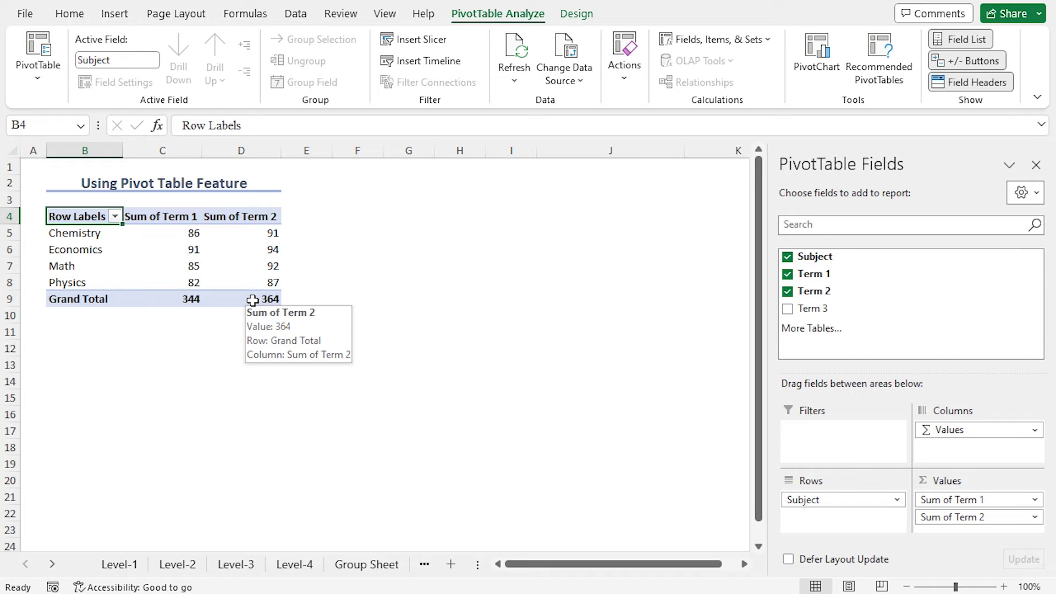
click(194, 297)
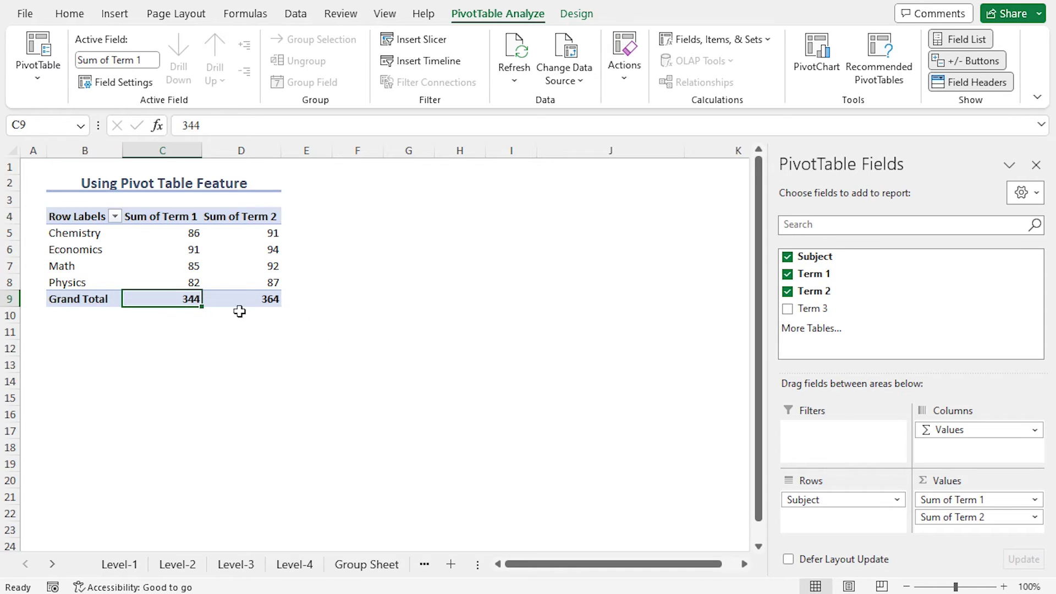
Summarise the pivot's Term 1 field as Average instead of Sum, giving a grand total of 86.
click(1036, 501)
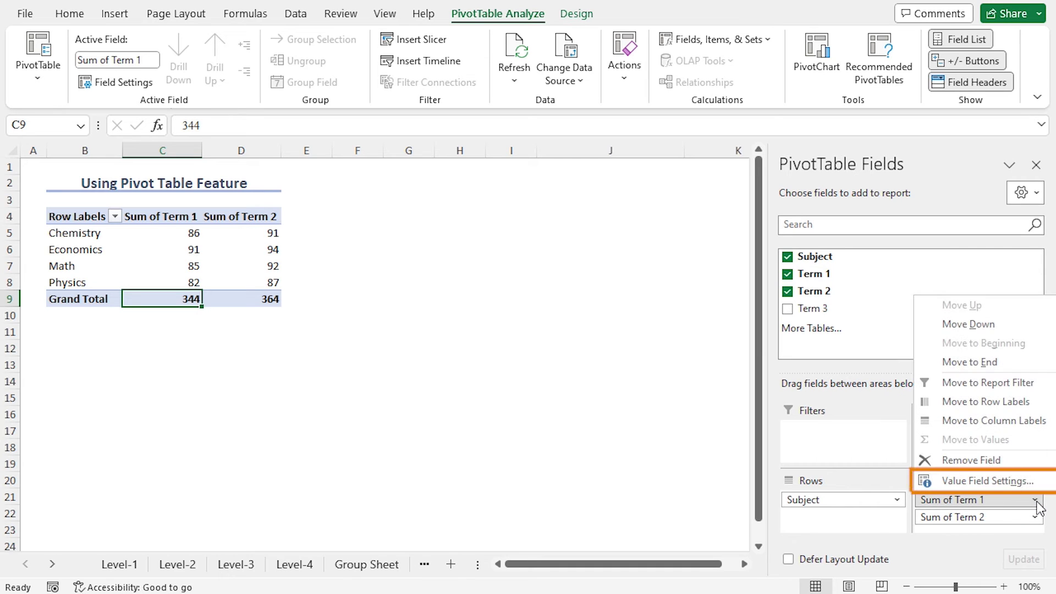
click(1032, 483)
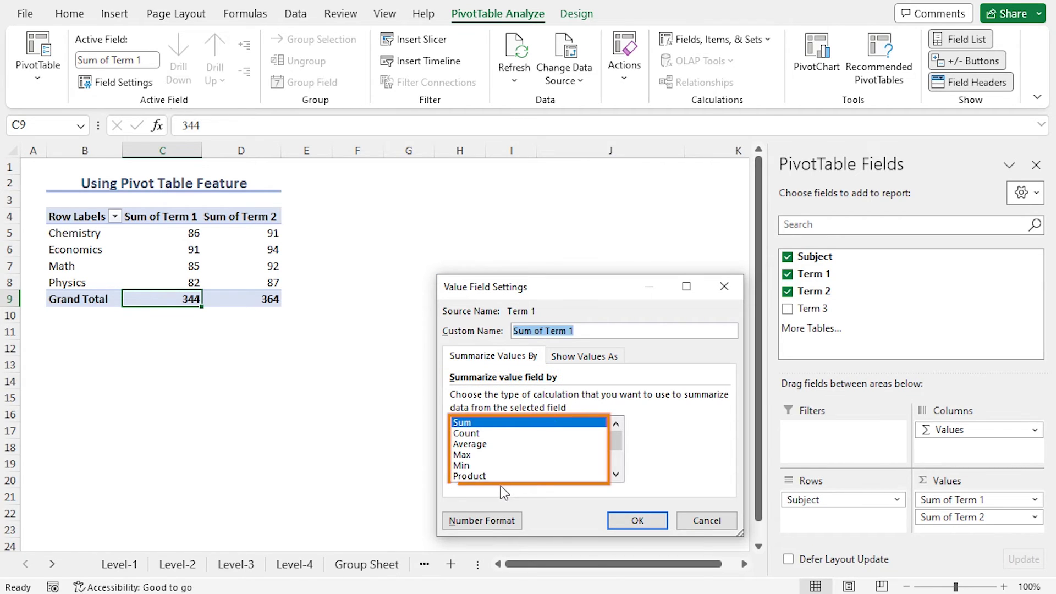
click(474, 444)
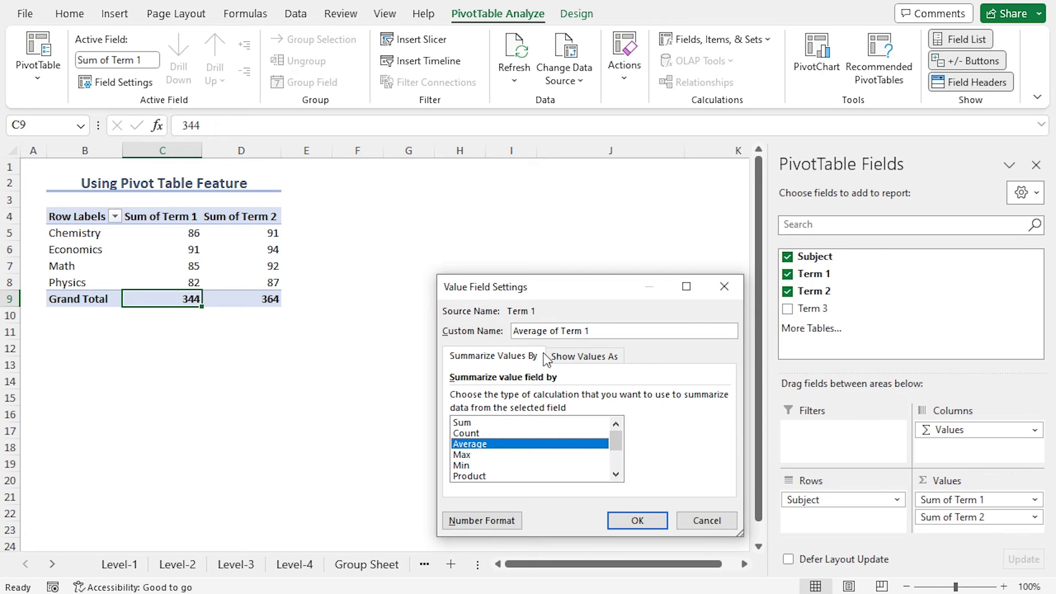
click(638, 521)
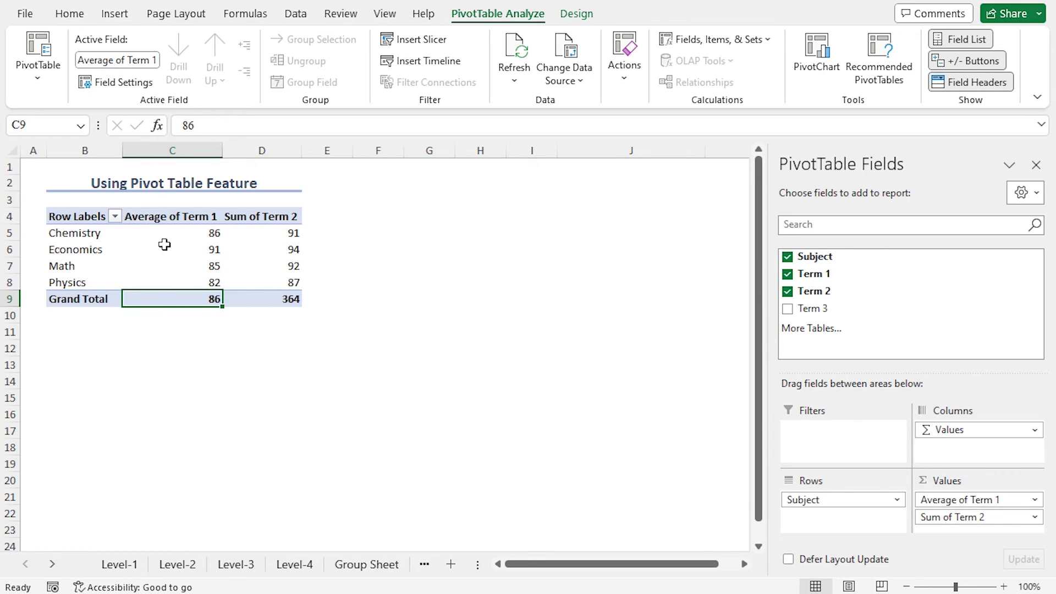
mouse_move(175, 301)
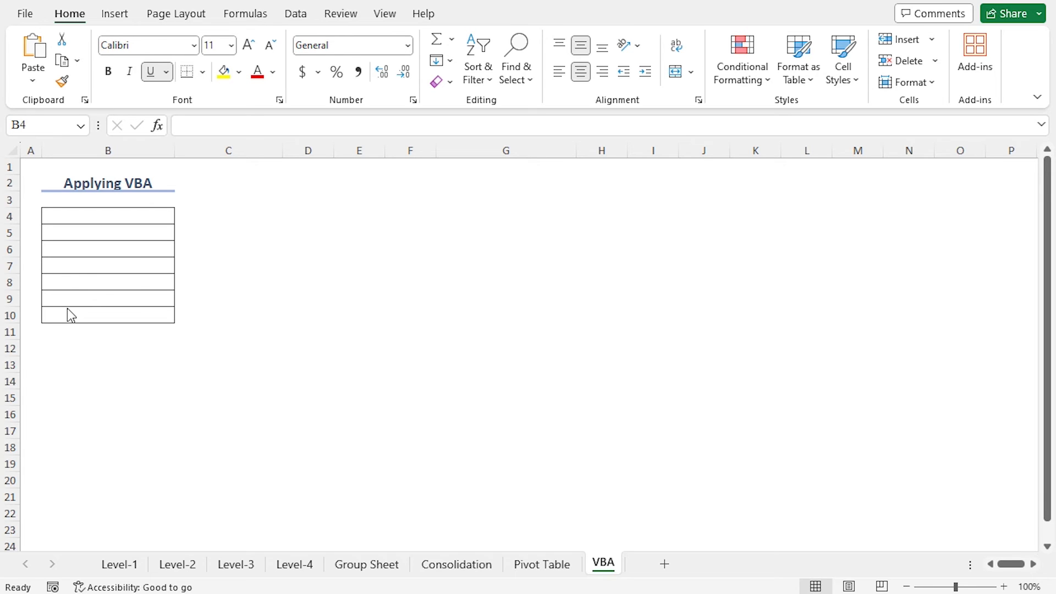
Turn on the Developer tab through Customize the Ribbon and switch to it.
right_click(316, 9)
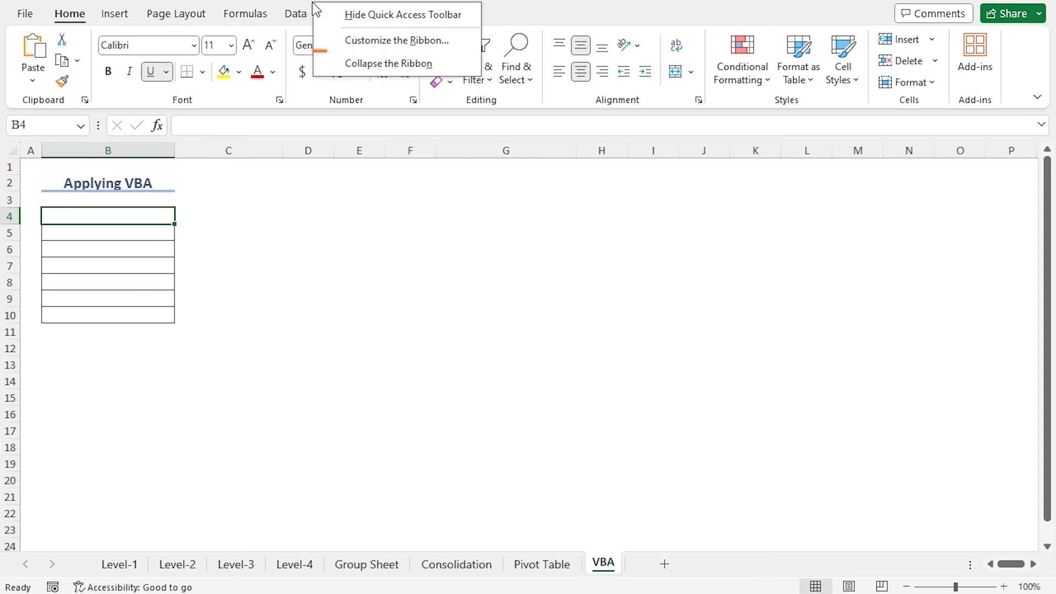
click(349, 40)
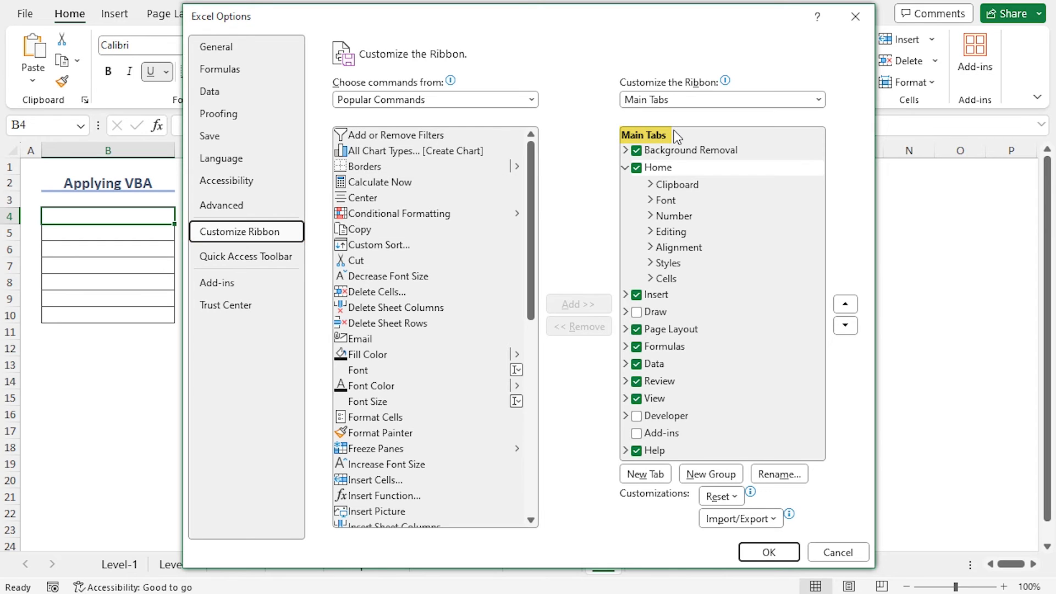
click(638, 416)
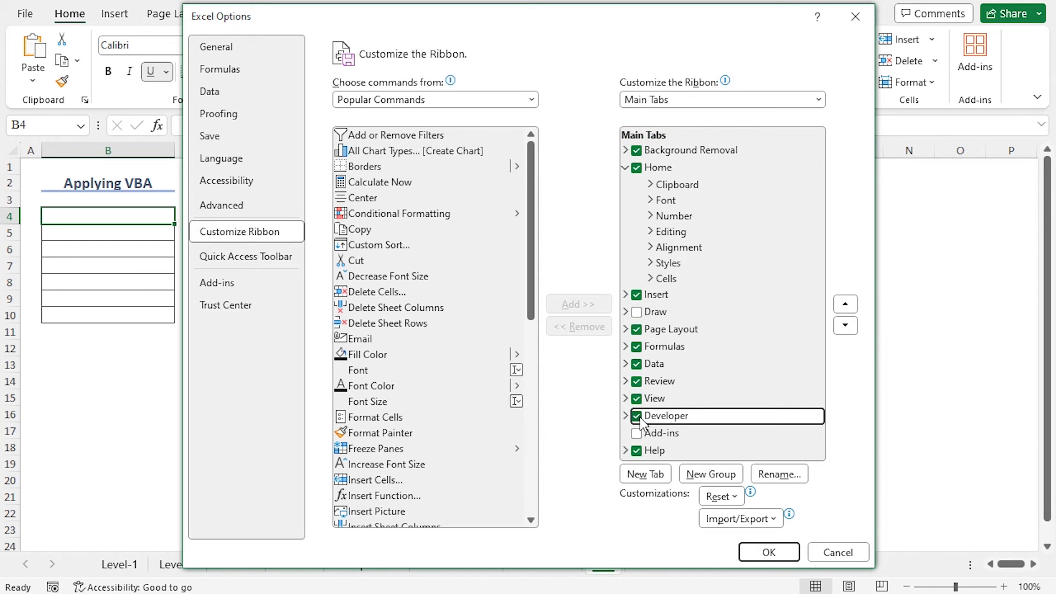
click(762, 554)
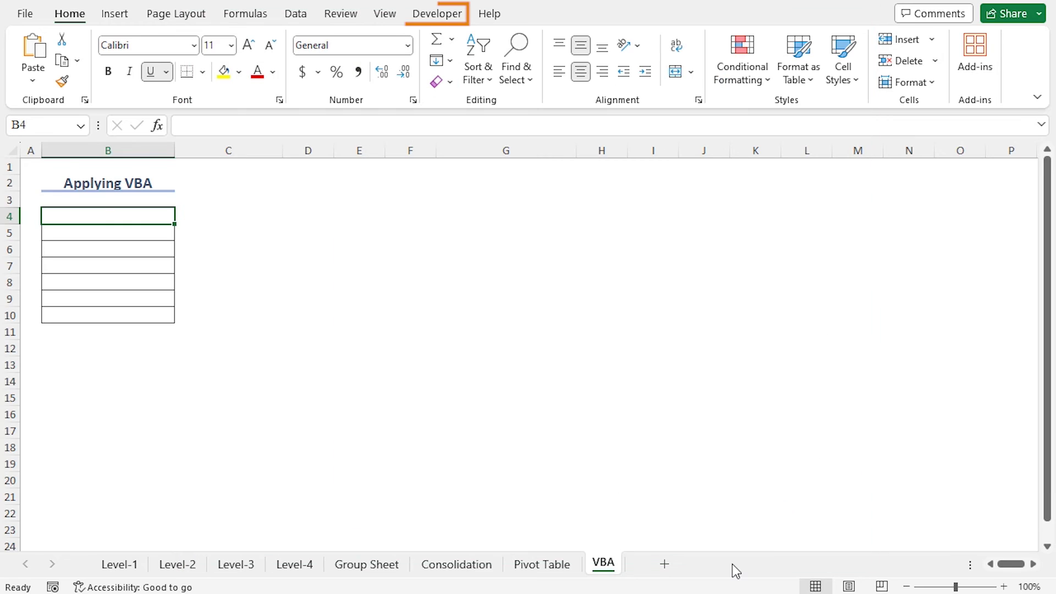
click(444, 14)
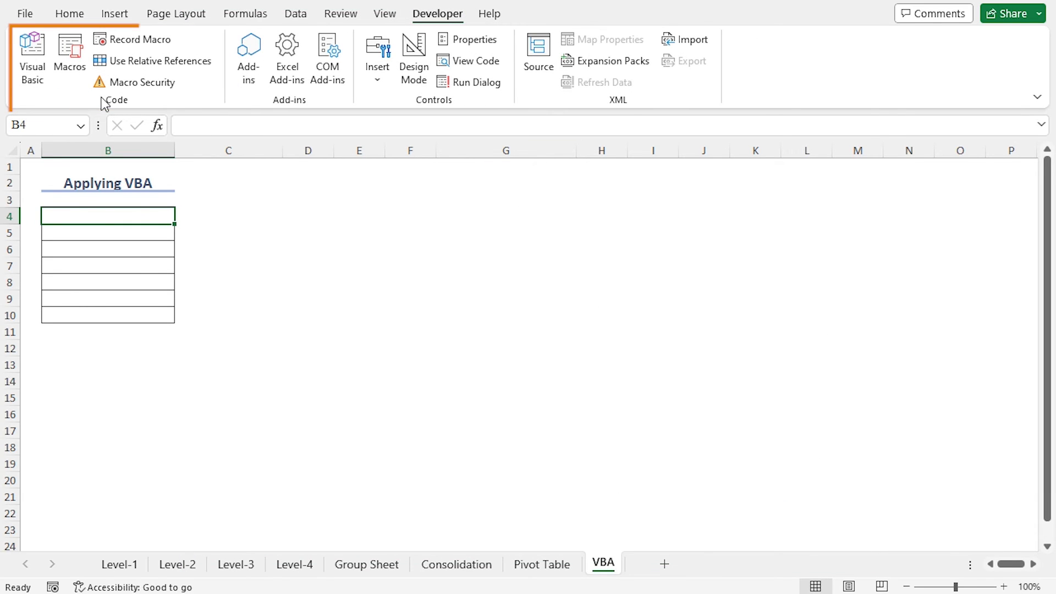
Launch the Visual Basic editor, insert a new Module1 and enlarge its code window.
click(41, 58)
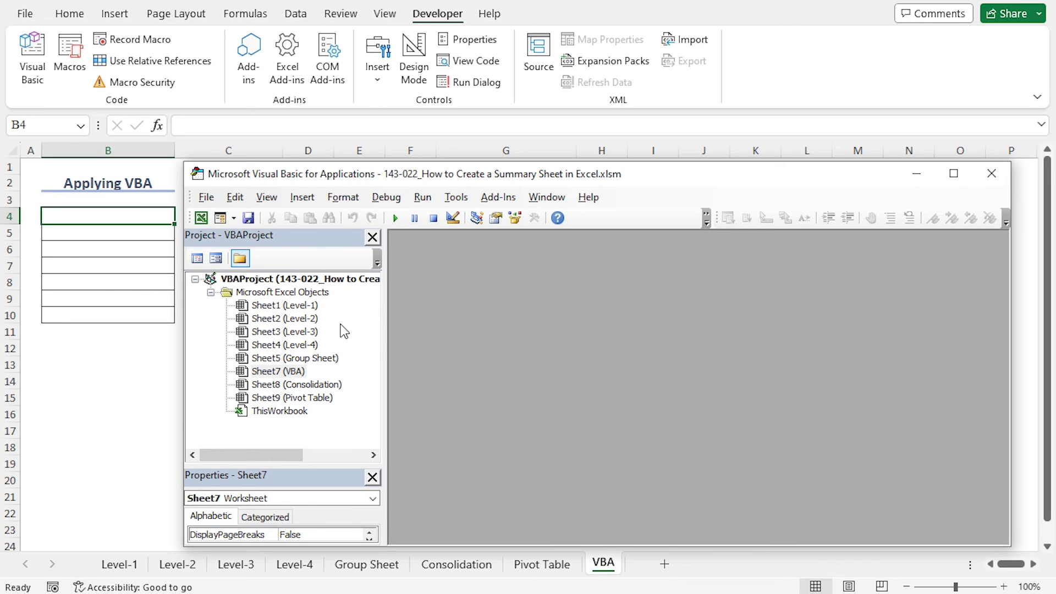
click(302, 200)
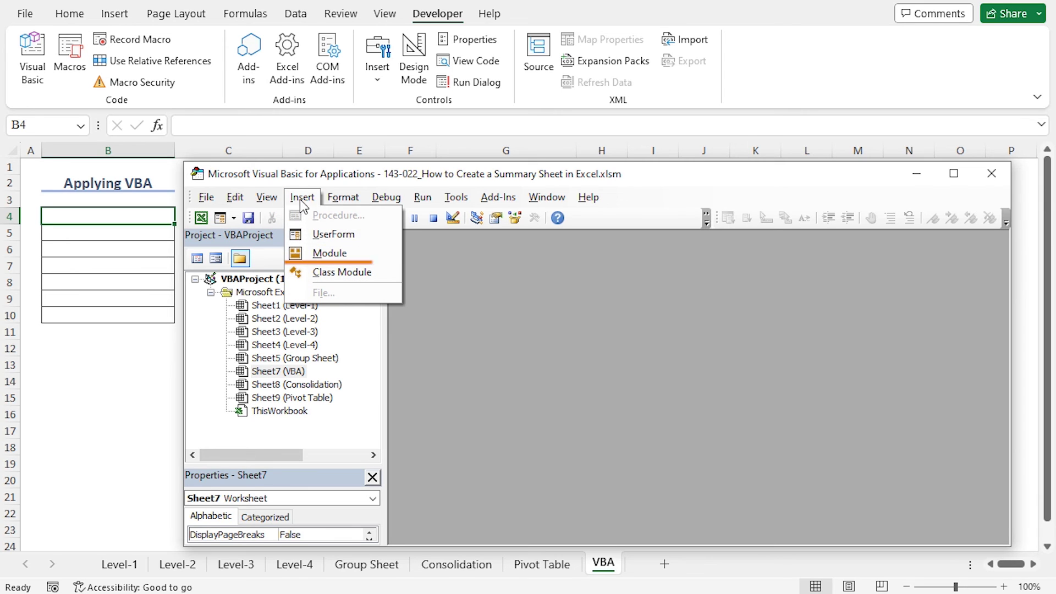
click(334, 250)
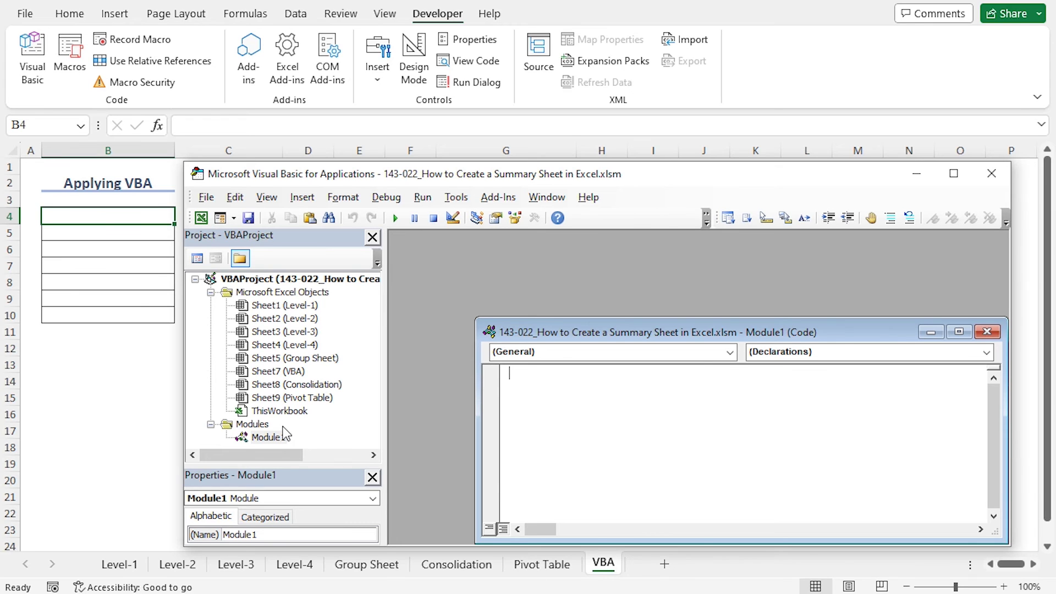
drag(476, 318, 388, 230)
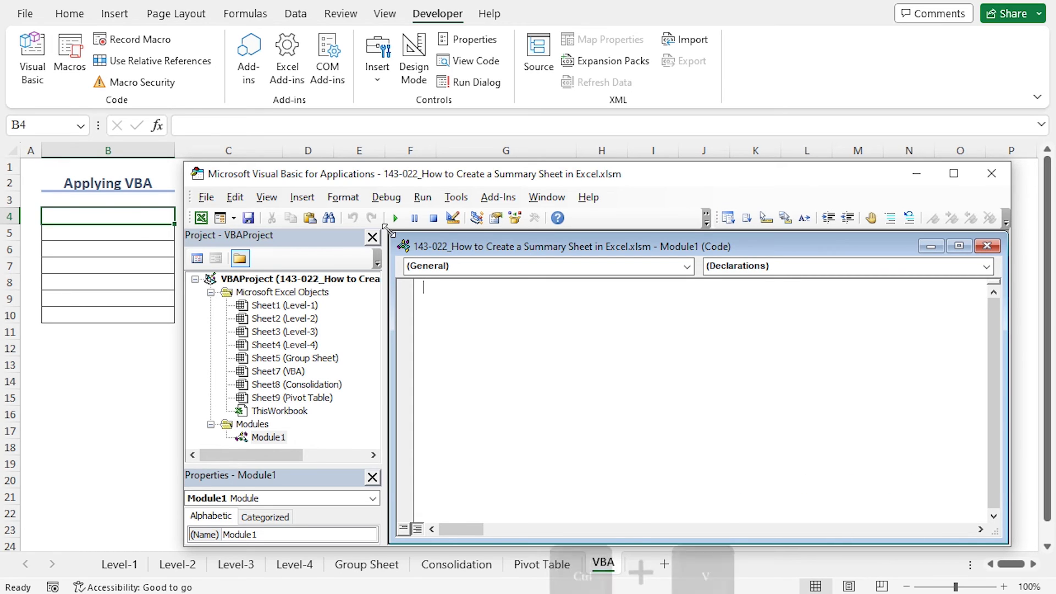
Paste the SummarySheet macro into Module1 and run it to create sheet hyperlinks in B4:B10.
text(Sub SummarySheet()     Dim ws As Worksheet      ' Loop through each worksheet in the active workbook     For Each ws In ActiveWorkbook.Worksheets         ' Check if the current worksheet is not the active sheet         If ActiveSheet.Name <> ws.Name Then             ' Add a hyperlink in the active cell to the current worksheet             ActiveCell.Hyperlinks.Add Anchor:=Selection, Address:="", SubAddress:= _                 "'" & ws.Name & "'" & "!A1", TextToDisplay:=ws.Name             ' Move one cell down             ActiveCell.Offset(1, 0).Select         End If     Next ws End Sub)
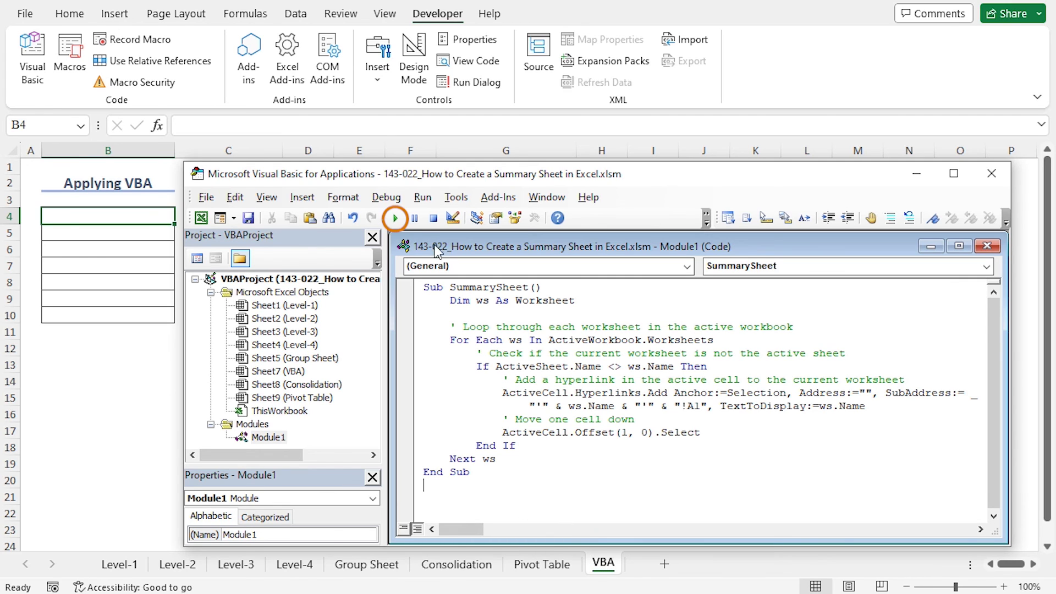
key(F5)
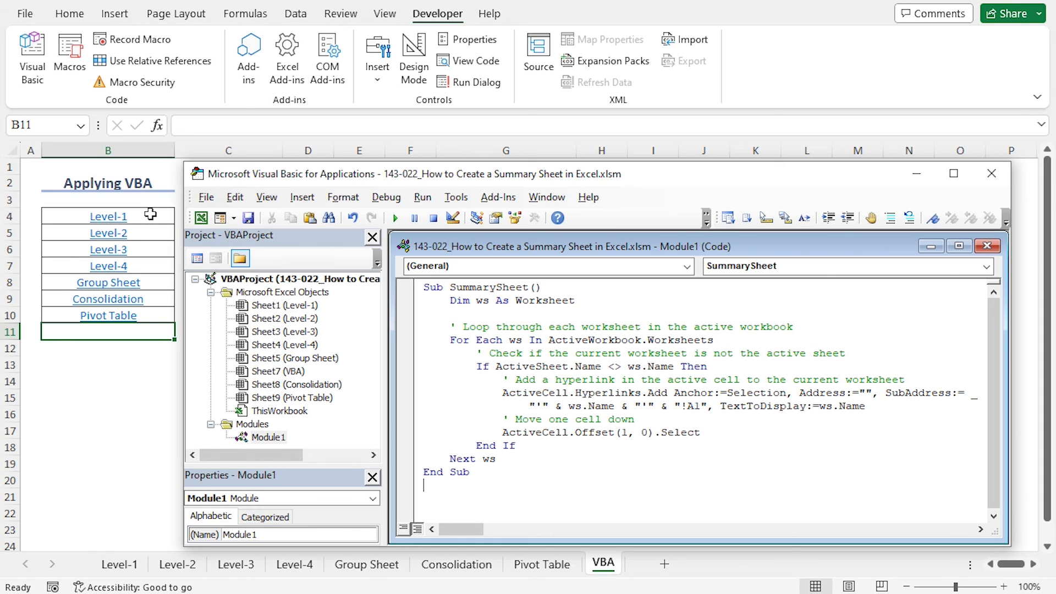
Follow the Level-1 hyperlink in cell B4 to reach the Marksheet for Level 1 sheet.
click(124, 219)
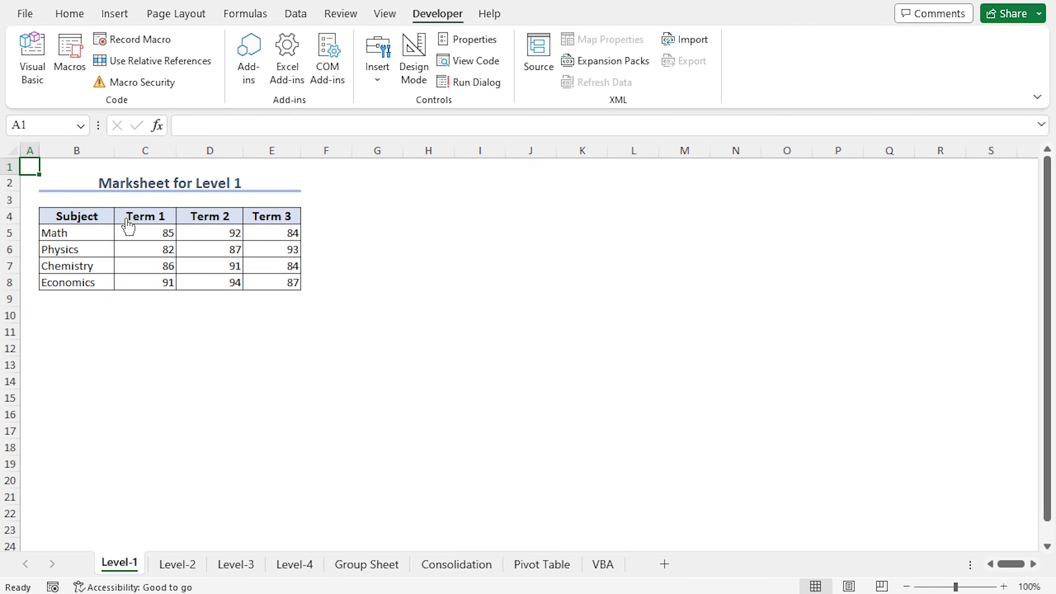